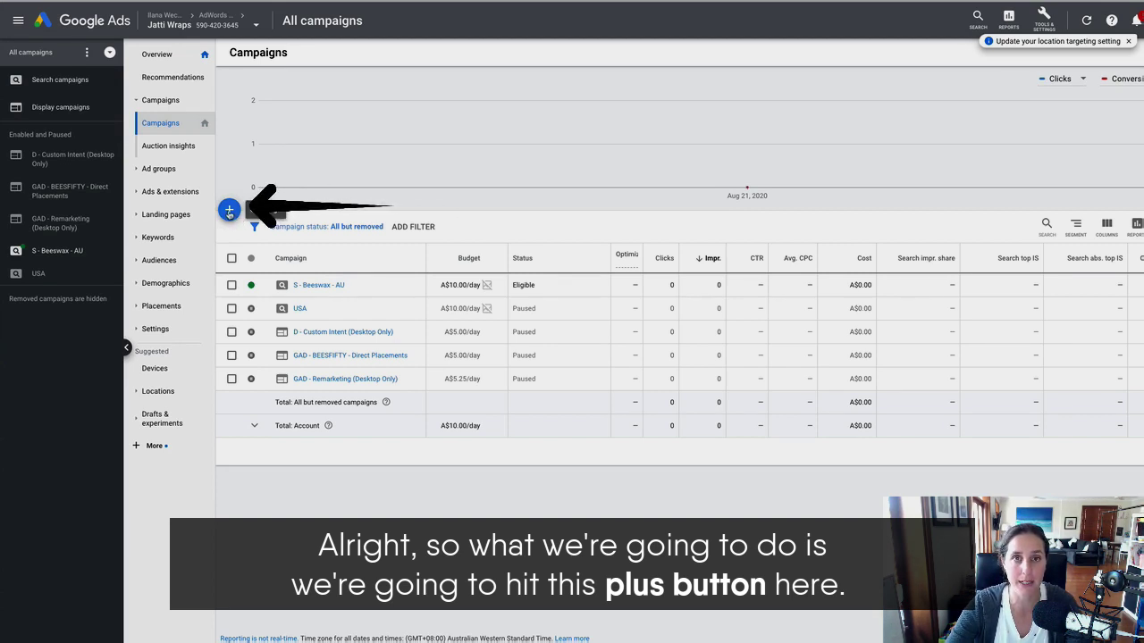
Start a new campaign and choose 'Create a campaign without a goal's guidance'
{"action": "left_click", "coordinate": [229, 210]}
{"action": "left_click", "coordinate": [275, 255]}
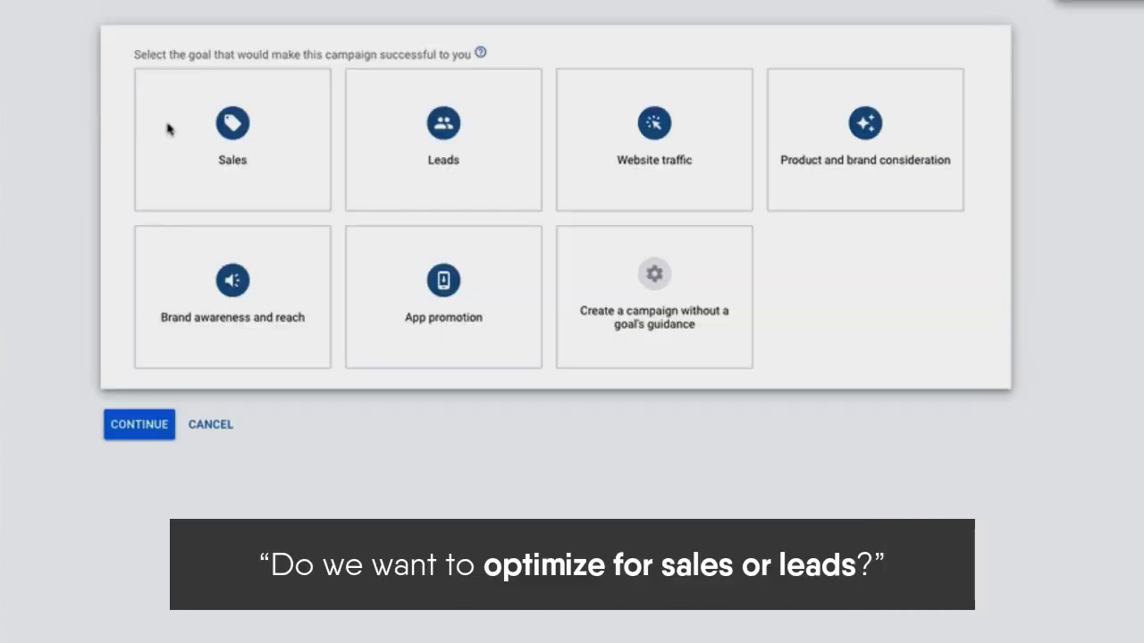
{"action": "left_click", "coordinate": [375, 136]}
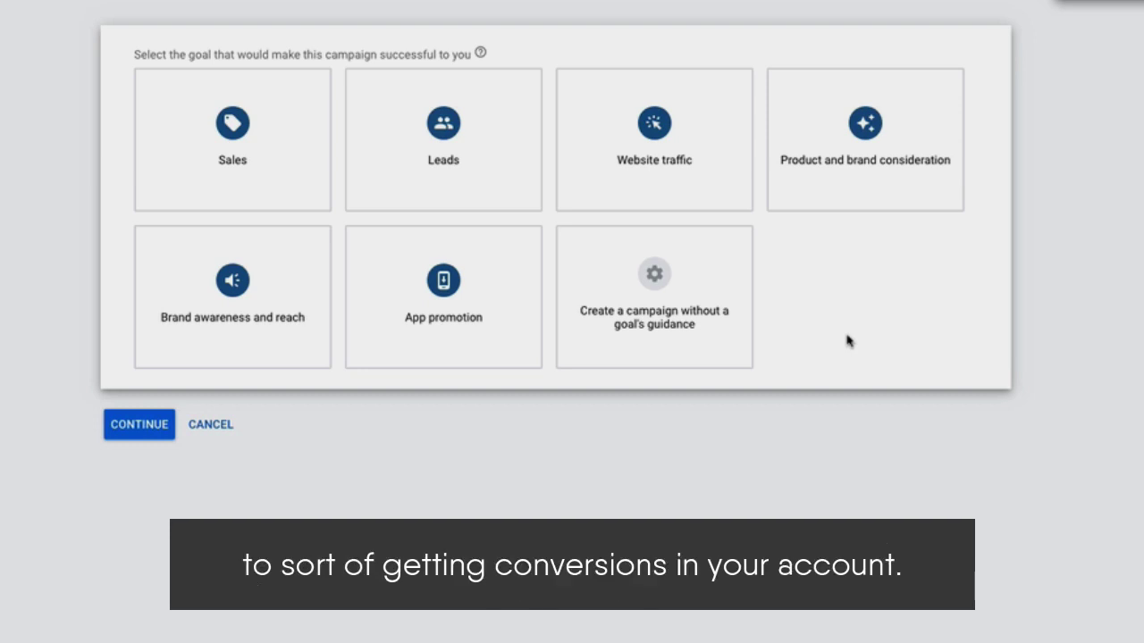
{"action": "mouse_move", "coordinate": [638, 304]}
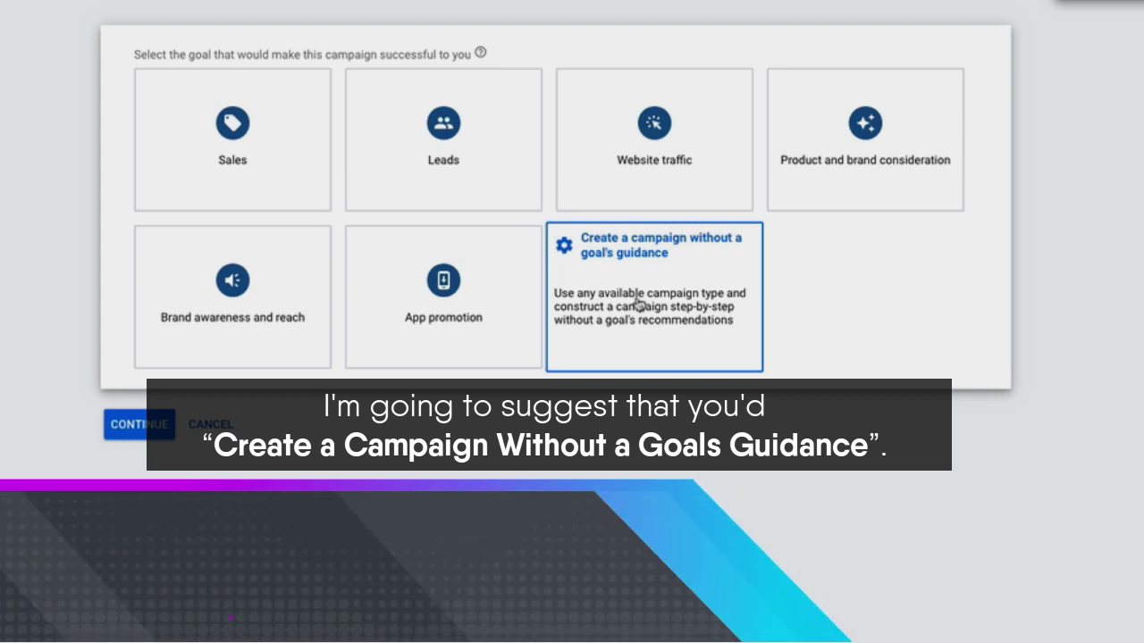
{"action": "left_click", "coordinate": [638, 304]}
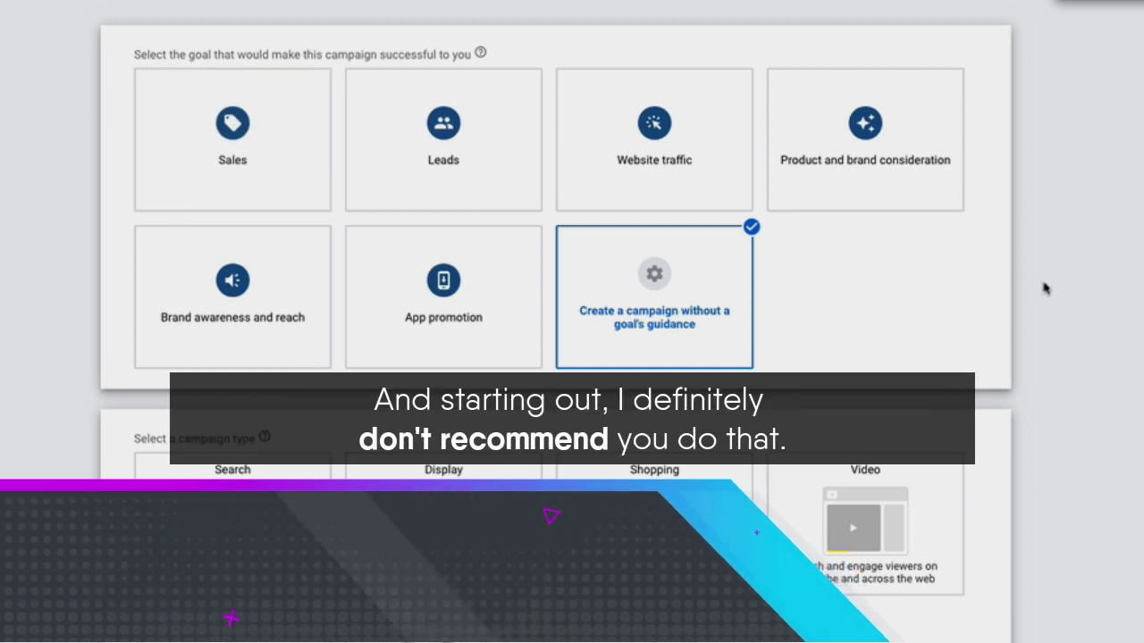
{"action": "mouse_move", "coordinate": [672, 304]}
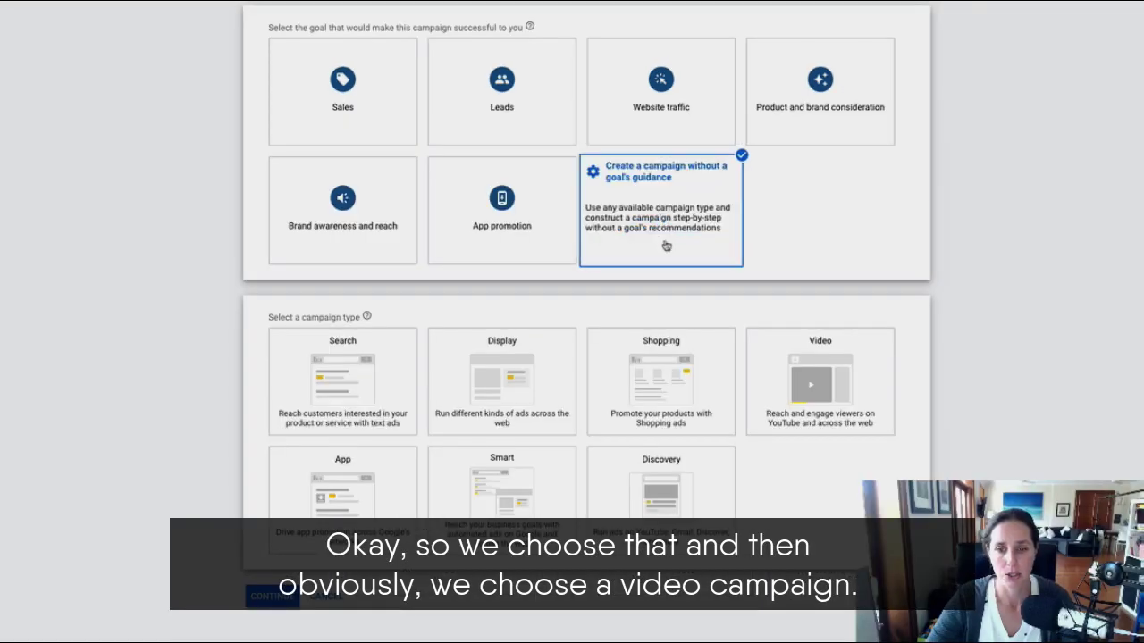
Pick the Video campaign type, keep the Custom video campaign subtype, and continue
{"action": "left_click", "coordinate": [863, 396]}
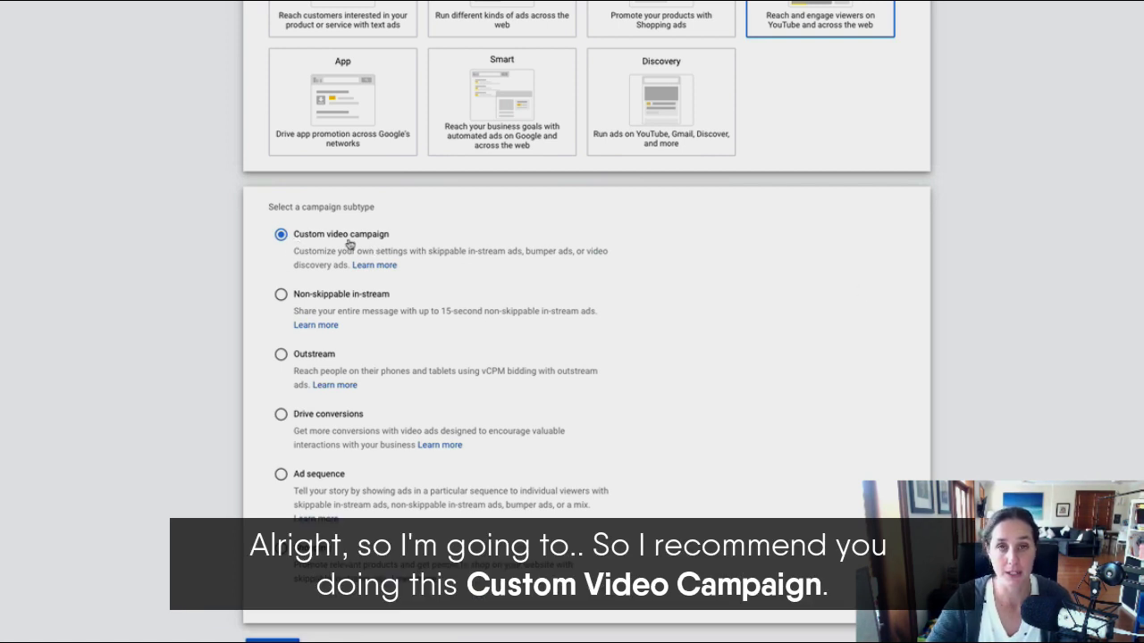
{"action": "scroll", "coordinate": [349, 243], "scroll_direction": "down", "scroll_amount": 1}
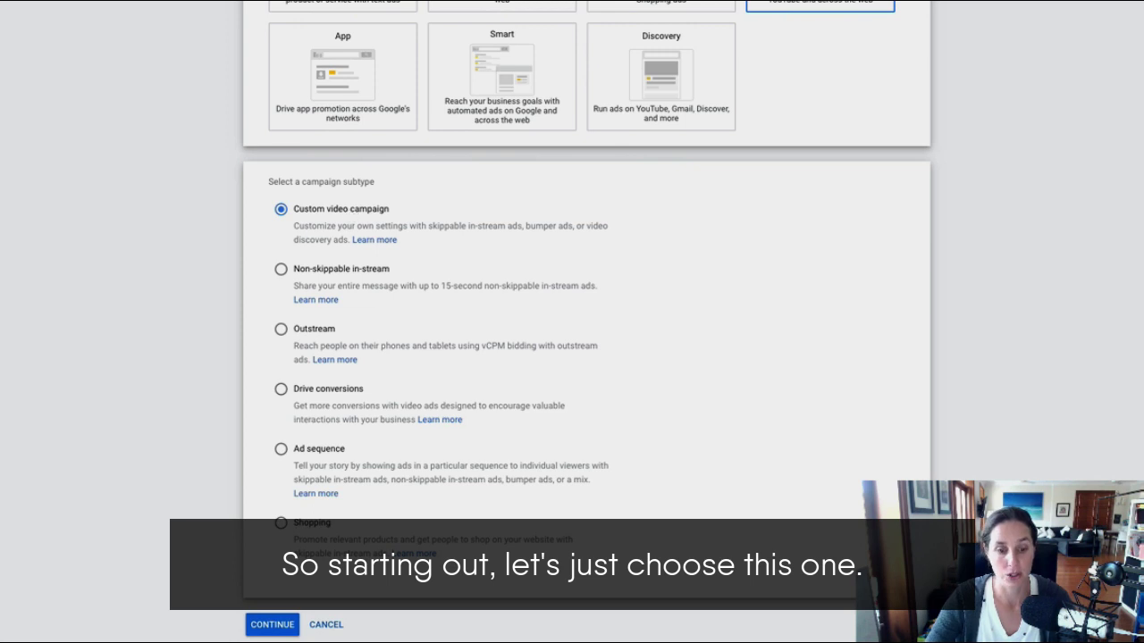
{"action": "left_click", "coordinate": [294, 630]}
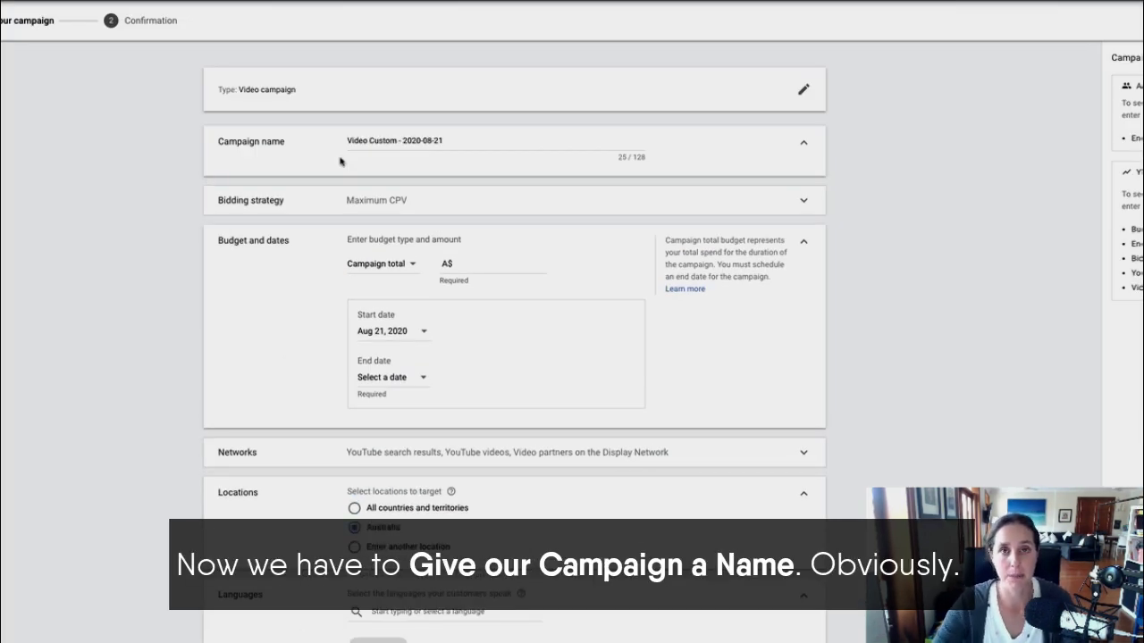
Replace the default campaign name with 'YT - keyword'
{"action": "left_click_drag", "start_coordinate": [451, 141], "coordinate": [346, 140]}
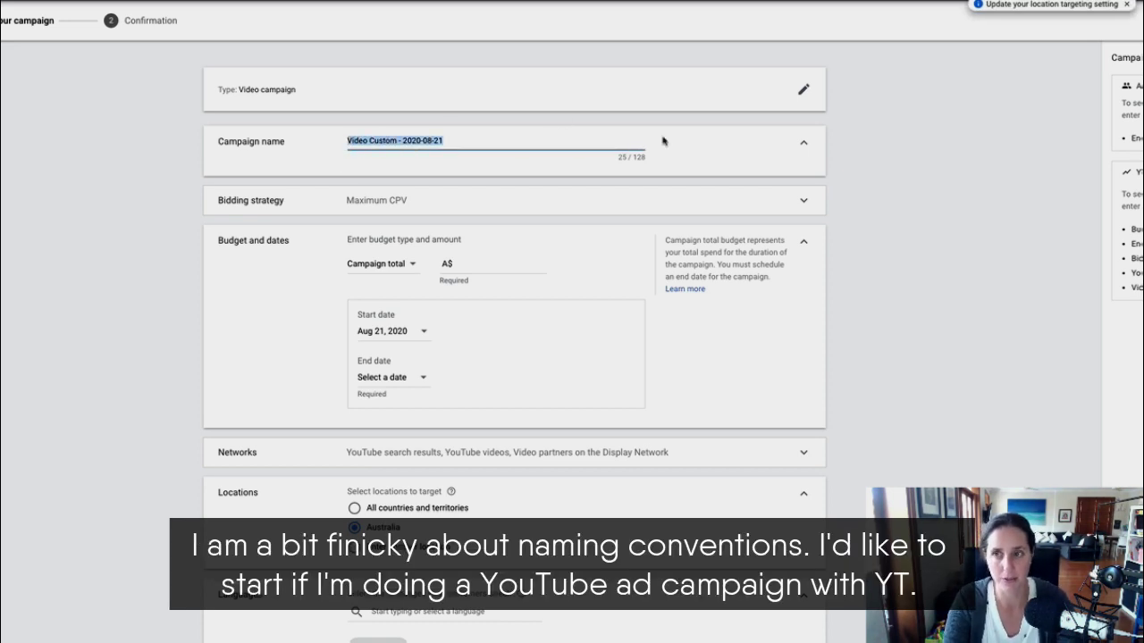
{"action": "type", "text": "YT"}
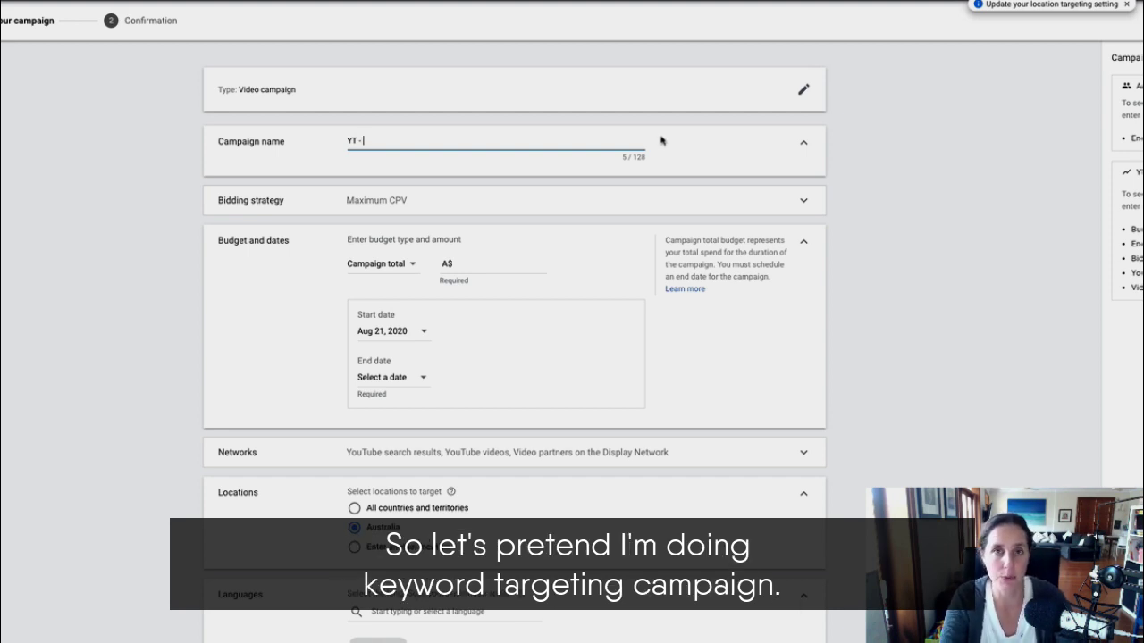
{"action": "type", "text": "- keyword"}
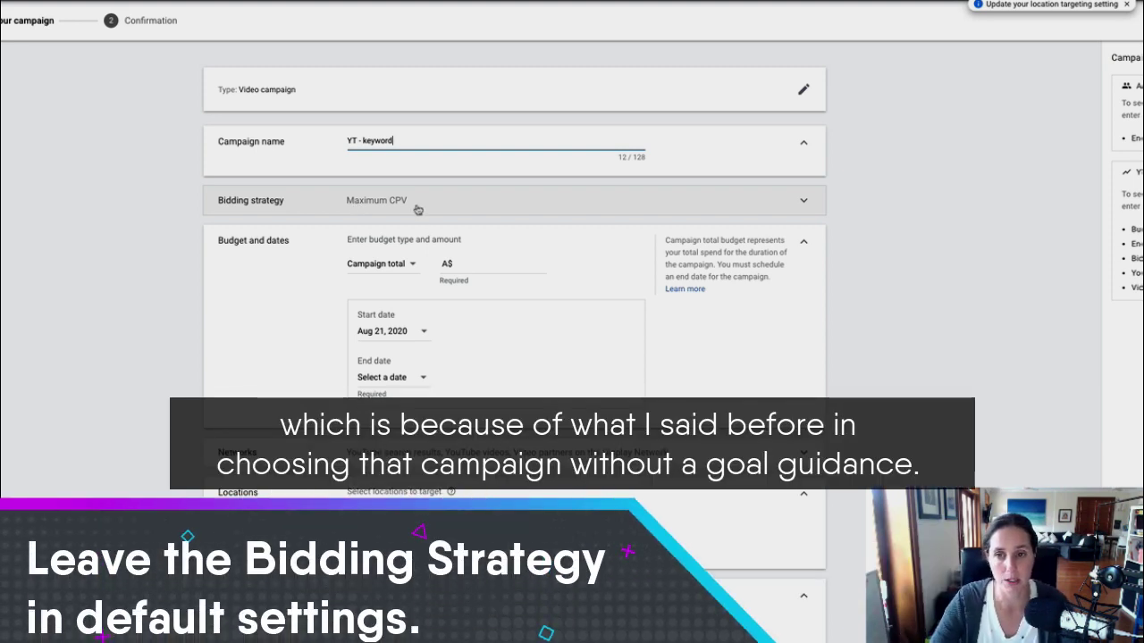
Keep Maximum CPV as the campaign's bidding strategy
{"action": "left_click", "coordinate": [803, 201]}
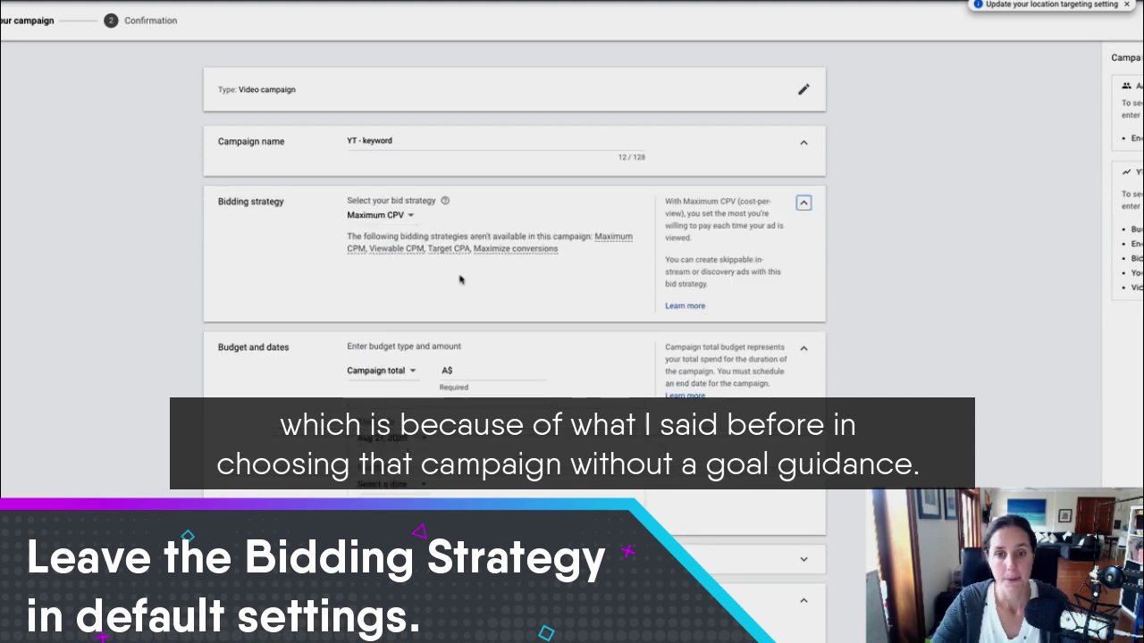
{"action": "left_click", "coordinate": [408, 218]}
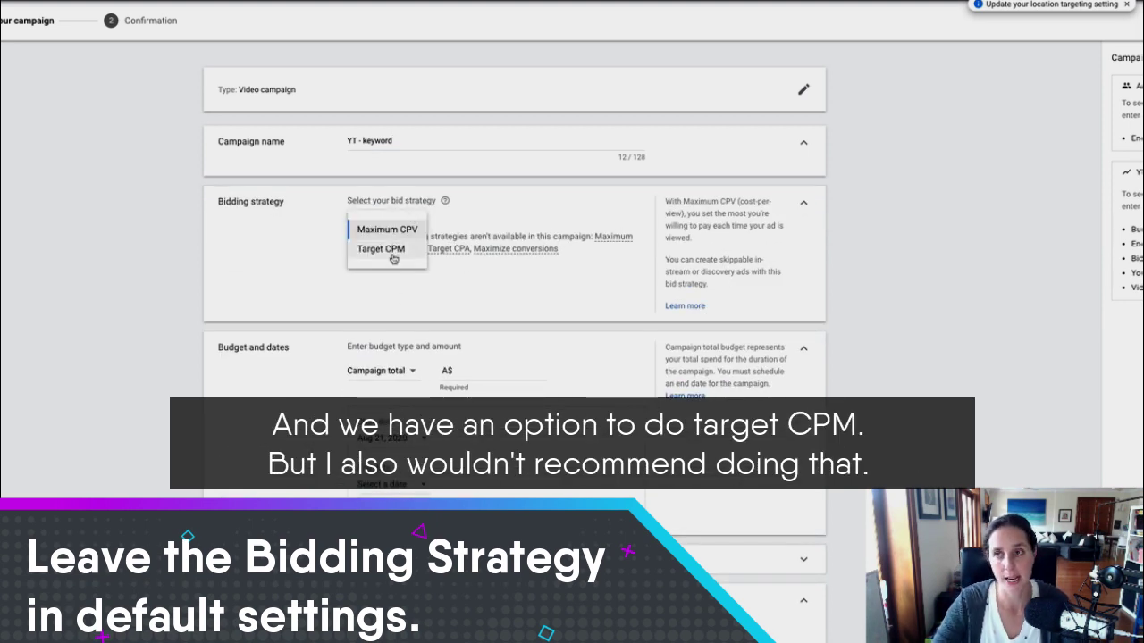
{"action": "left_click", "coordinate": [580, 217]}
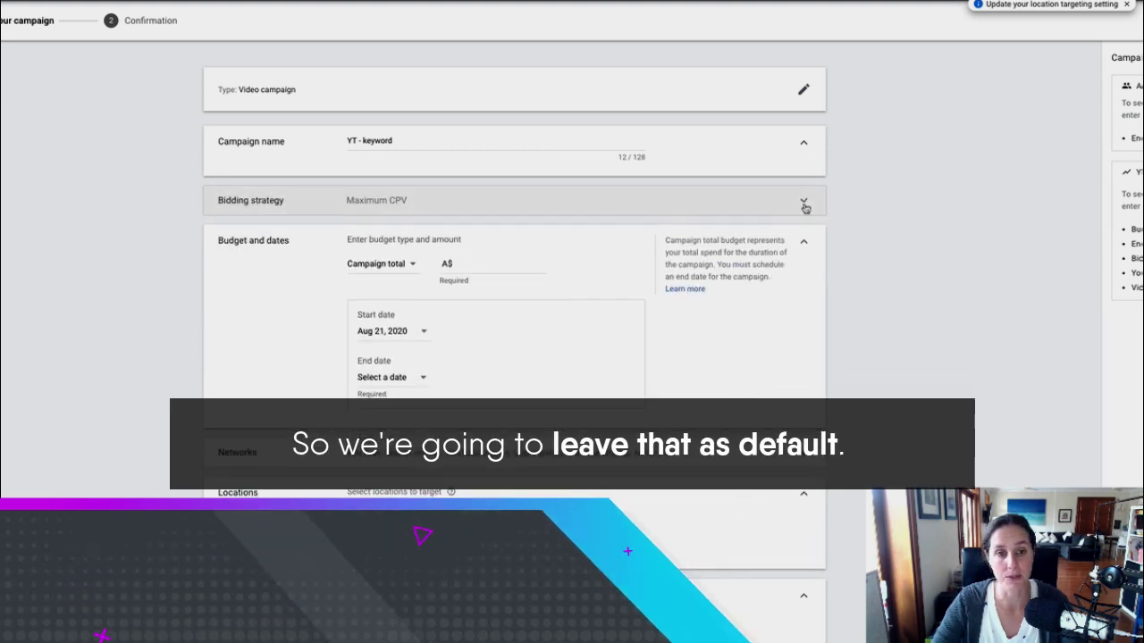
Switch the budget type from Campaign total to Daily and enter A$10.00
{"action": "scroll", "coordinate": [912, 317], "scroll_direction": "down", "scroll_amount": 2}
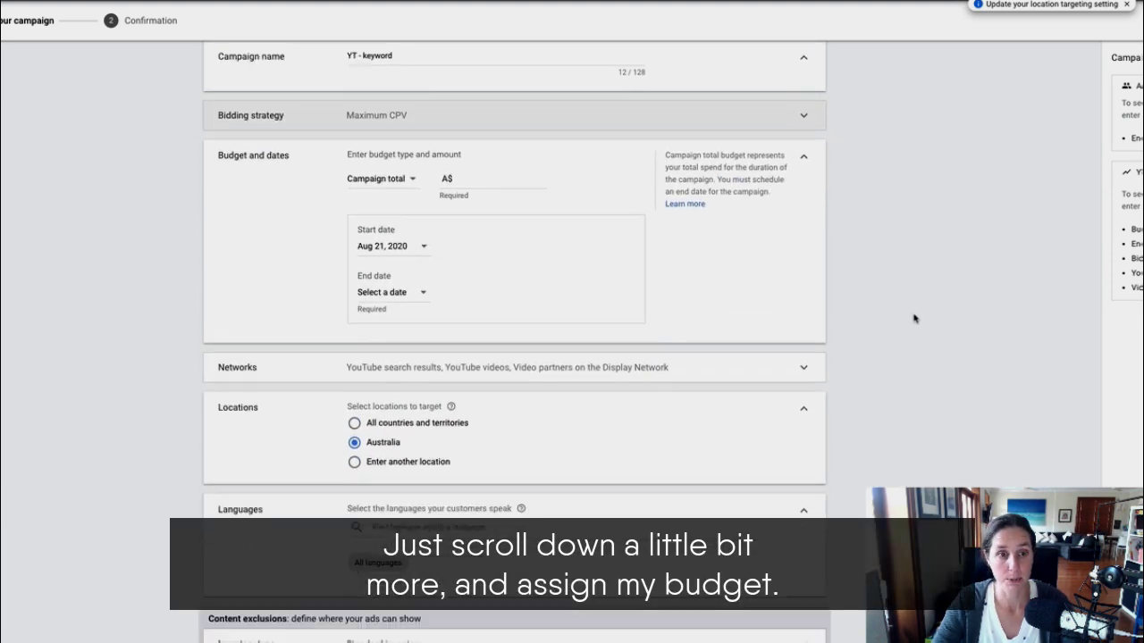
{"action": "left_click_drag", "start_coordinate": [218, 158], "coordinate": [272, 170]}
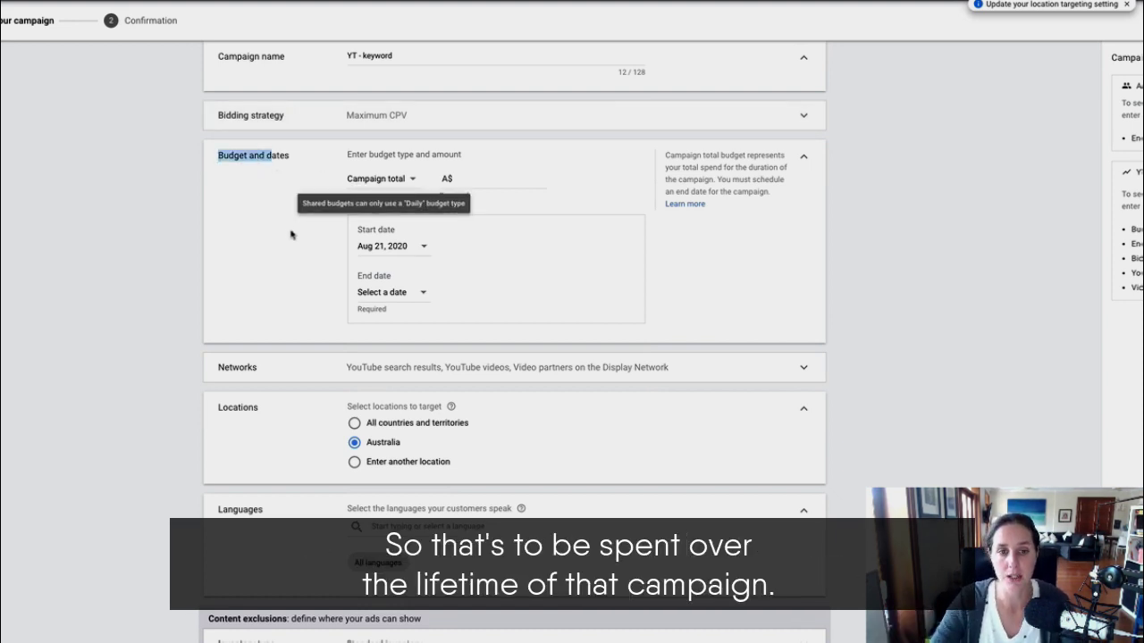
{"action": "left_click", "coordinate": [291, 264]}
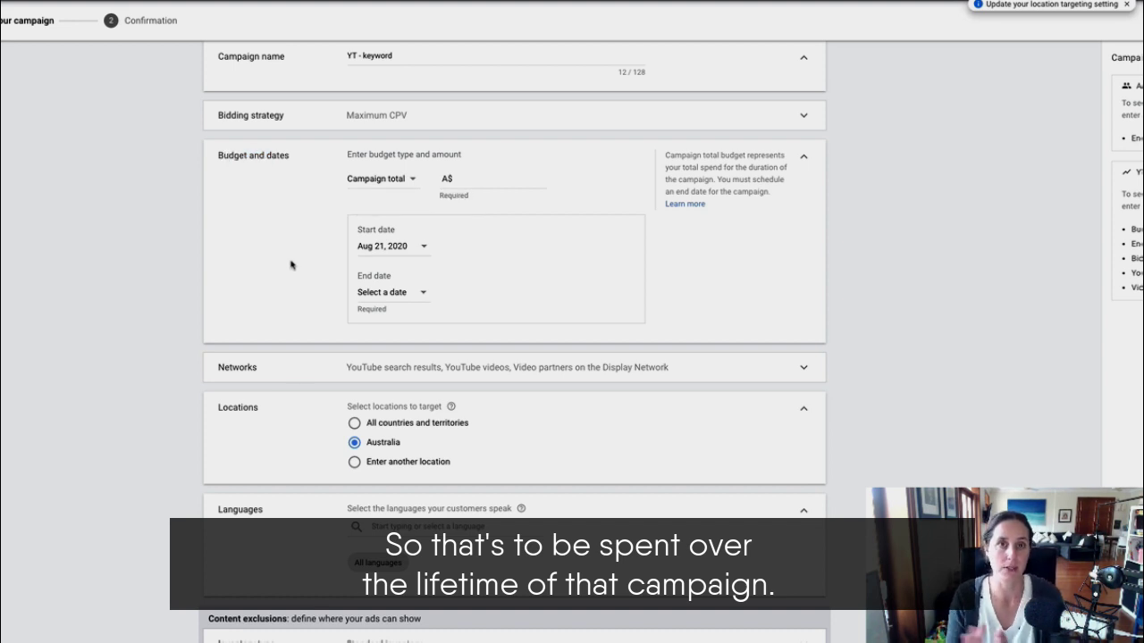
{"action": "left_click", "coordinate": [362, 185]}
{"action": "left_click", "coordinate": [366, 191]}
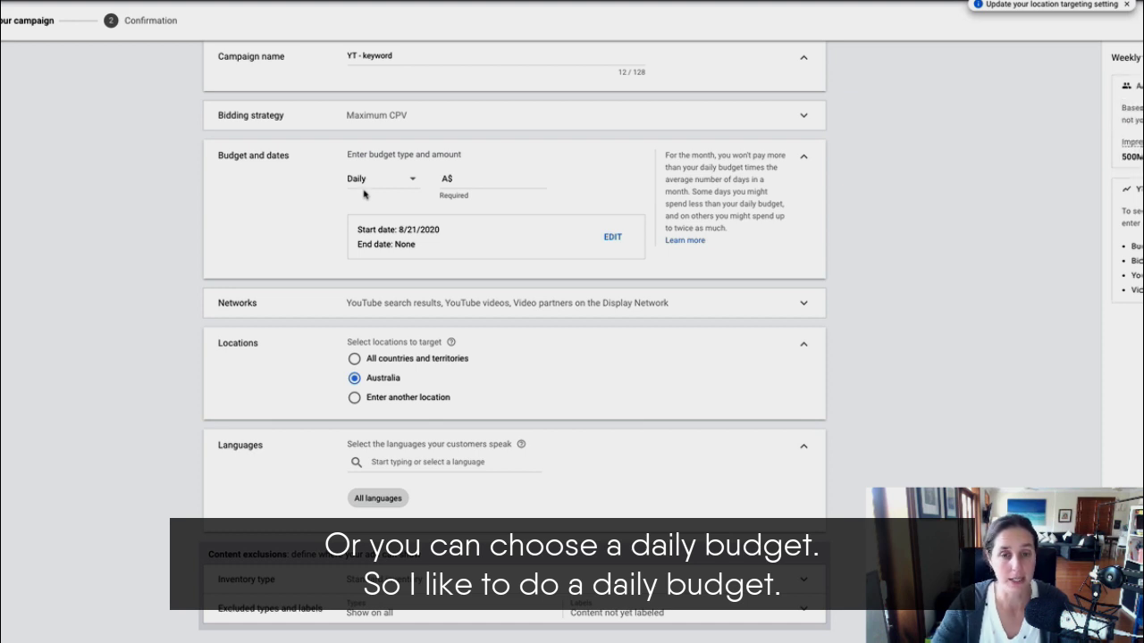
{"action": "left_click", "coordinate": [525, 184]}
{"action": "type", "text": "10.00"}
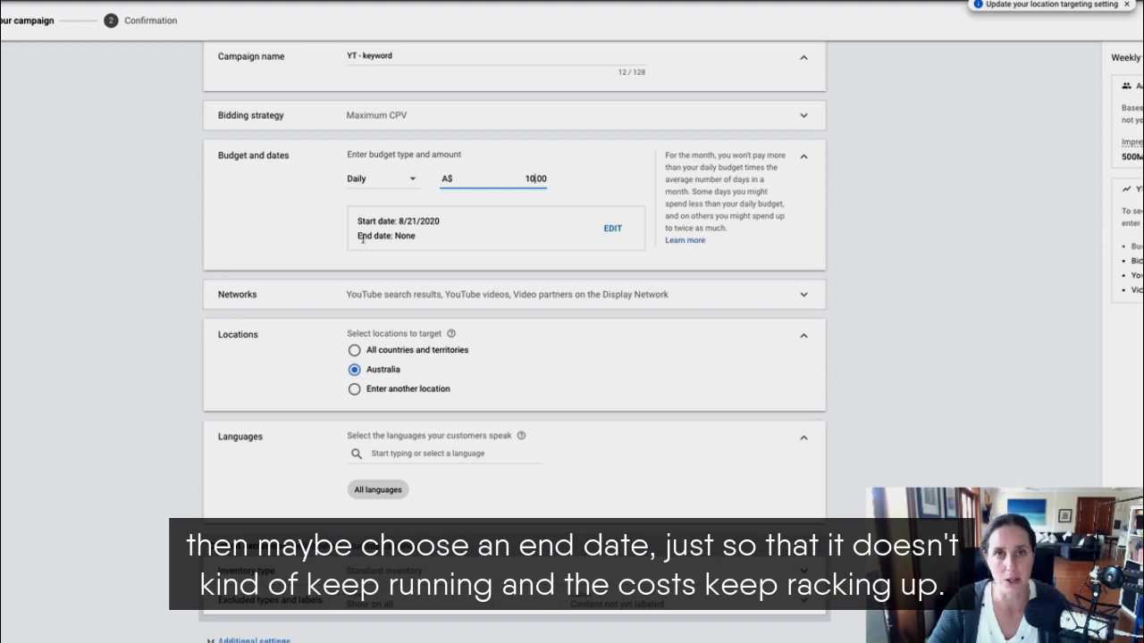
{"action": "scroll", "coordinate": [362, 236], "scroll_direction": "down", "scroll_amount": 1}
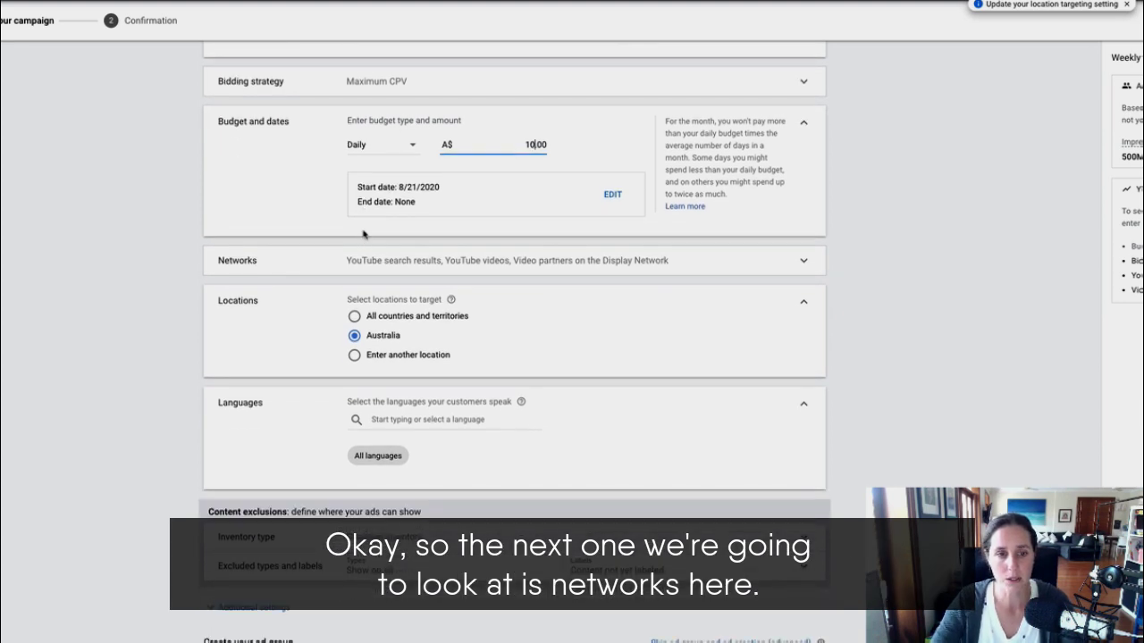
Untick YouTube search results and Display Network video partners, leaving only YouTube videos
{"action": "left_click", "coordinate": [803, 261]}
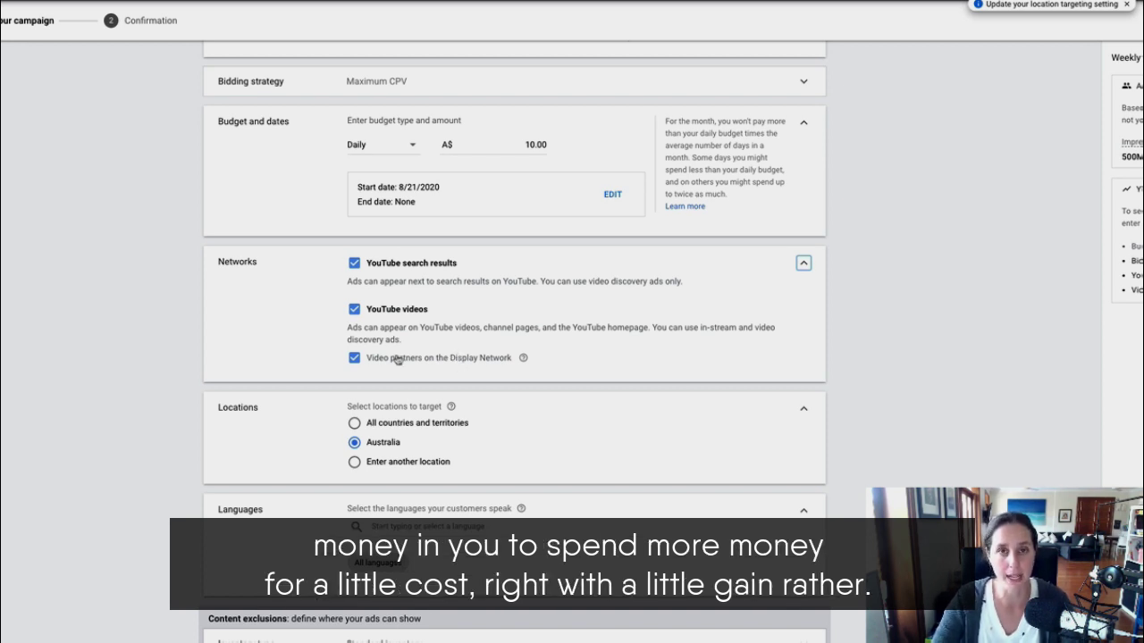
{"action": "left_click", "coordinate": [354, 359]}
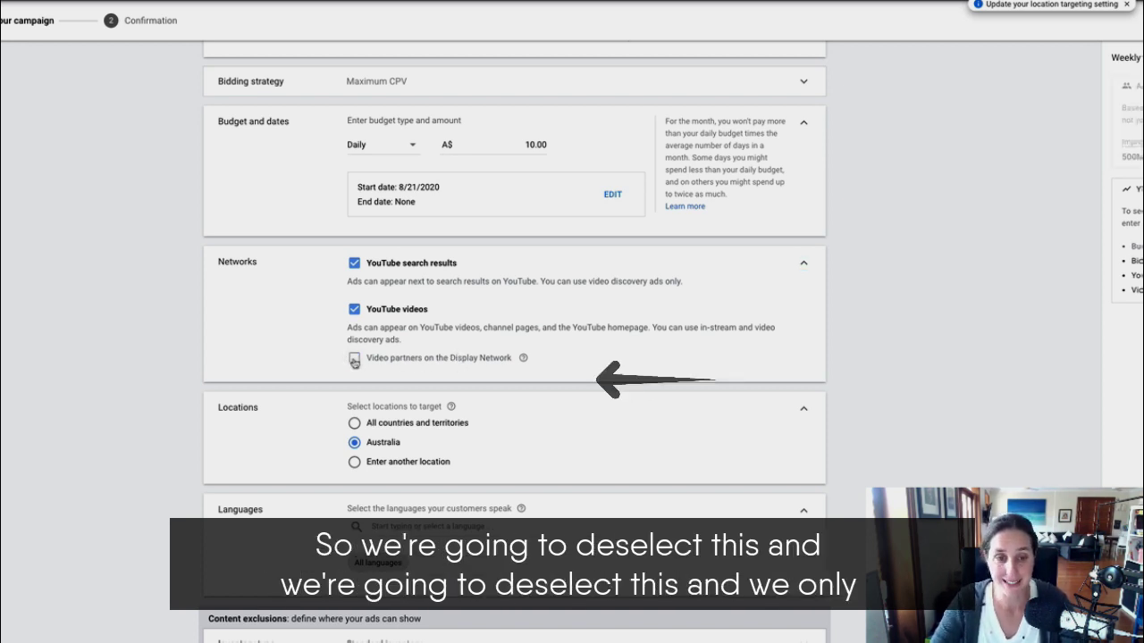
{"action": "left_click", "coordinate": [354, 263]}
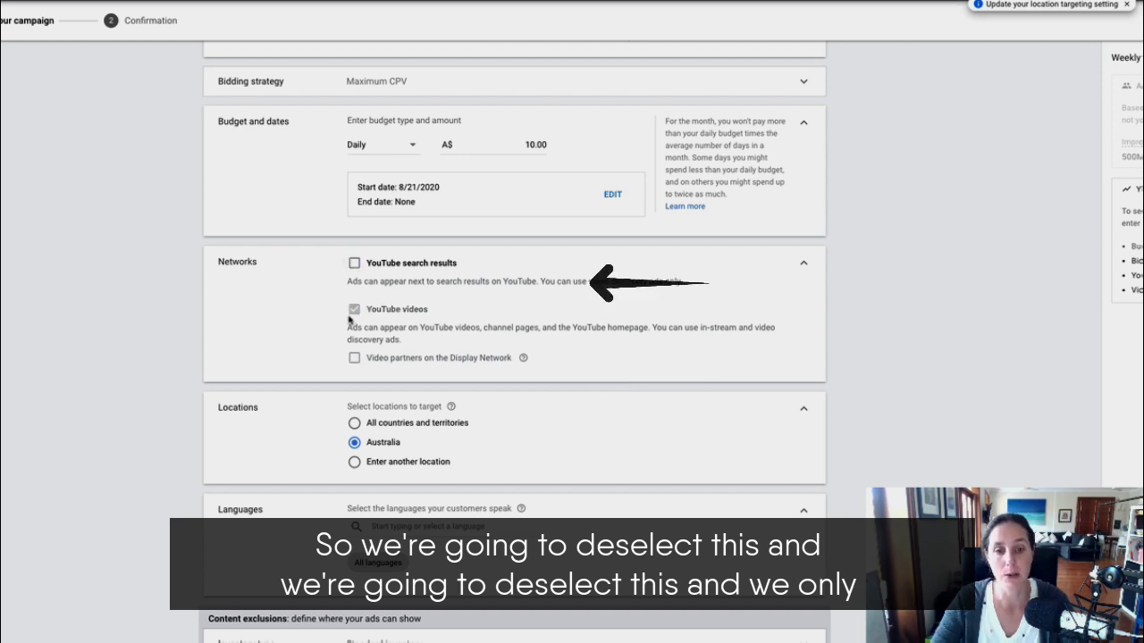
{"action": "mouse_move", "coordinate": [394, 316]}
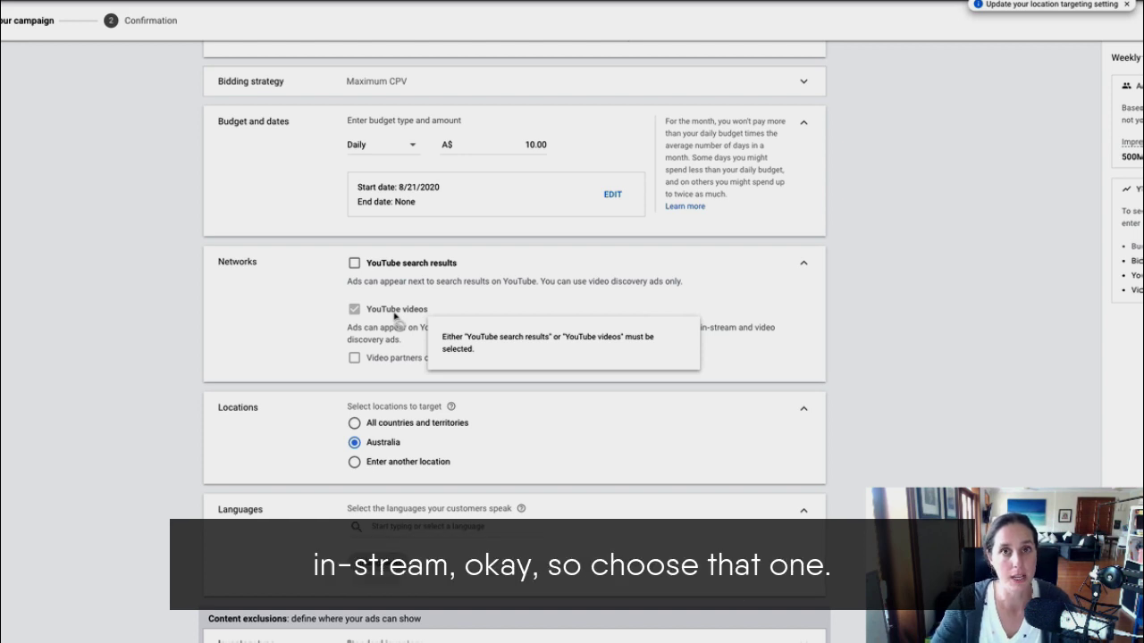
{"action": "scroll", "coordinate": [640, 458], "scroll_direction": "down", "scroll_amount": 2}
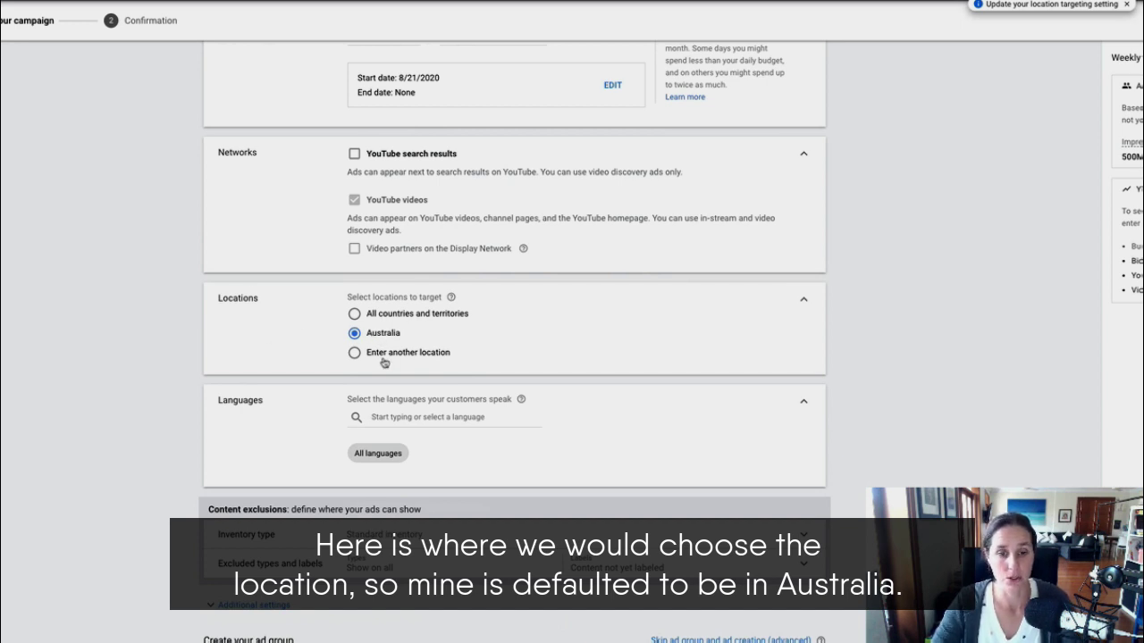
Target Los Angeles, California as the campaign location, replacing the United States
{"action": "left_click", "coordinate": [381, 358]}
{"action": "left_click", "coordinate": [411, 383]}
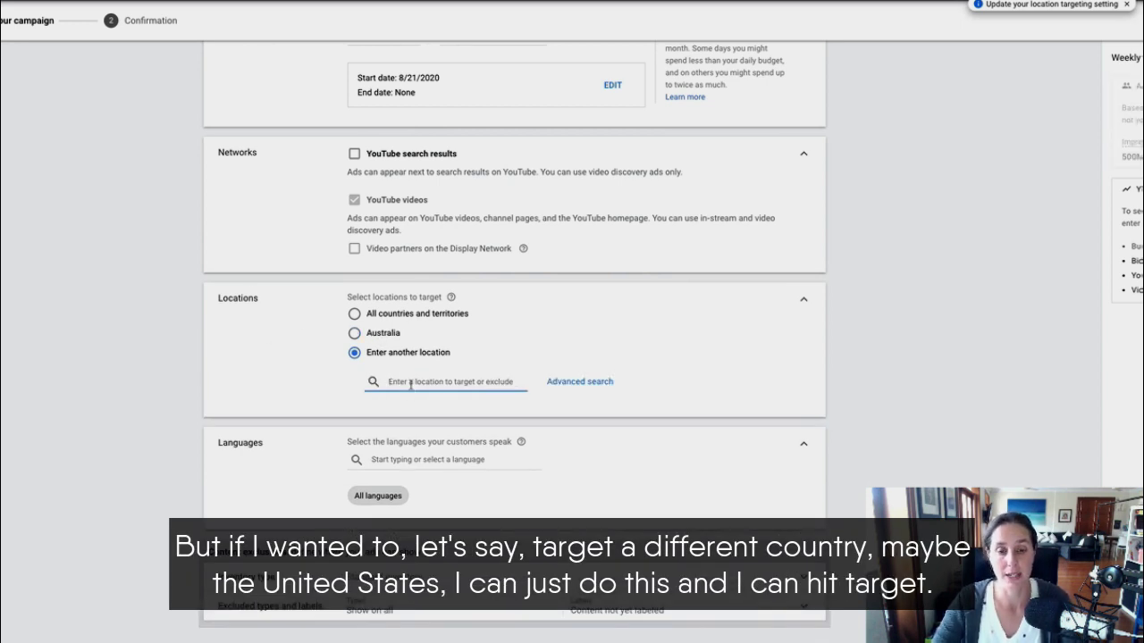
{"action": "type", "text": "uni"}
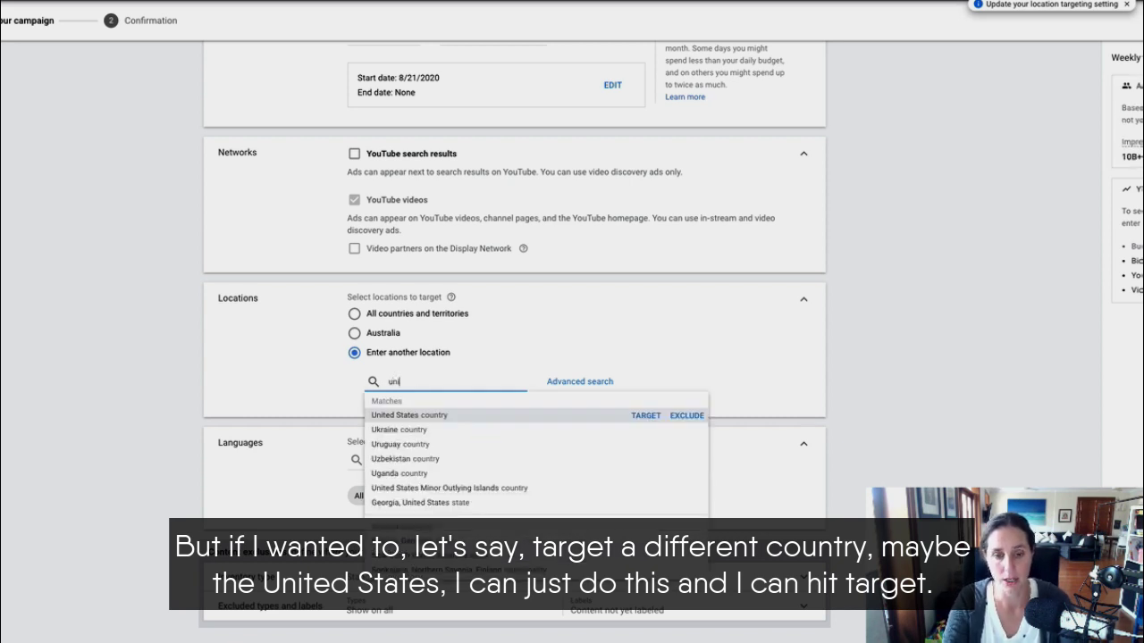
{"action": "left_click", "coordinate": [640, 417]}
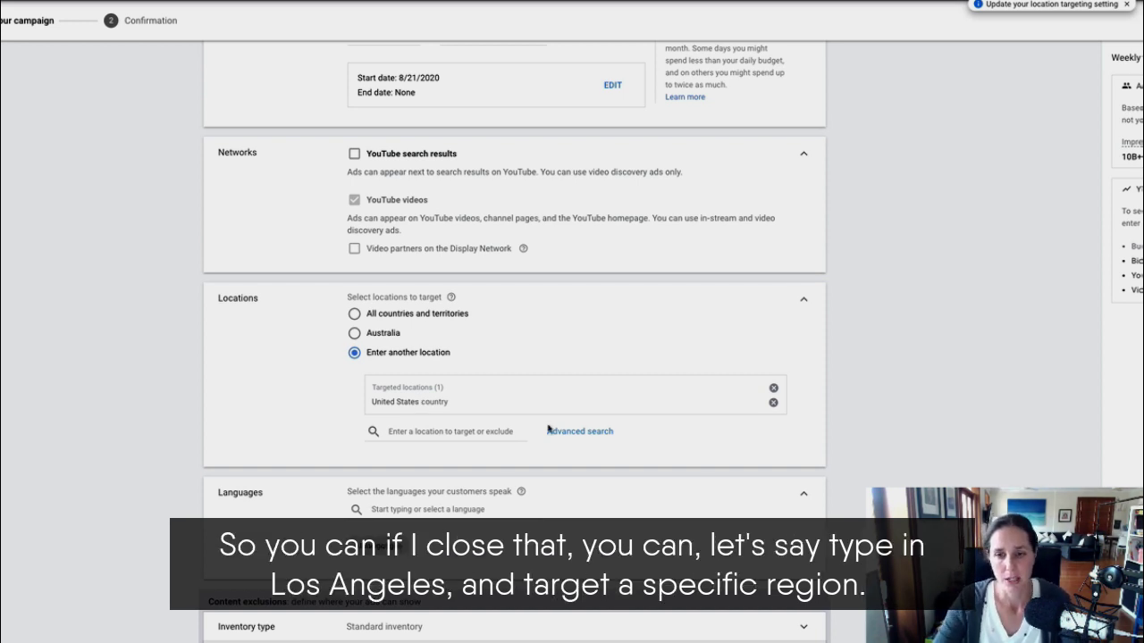
{"action": "left_click", "coordinate": [772, 402]}
{"action": "left_click", "coordinate": [426, 381]}
{"action": "type", "text": "los ang"}
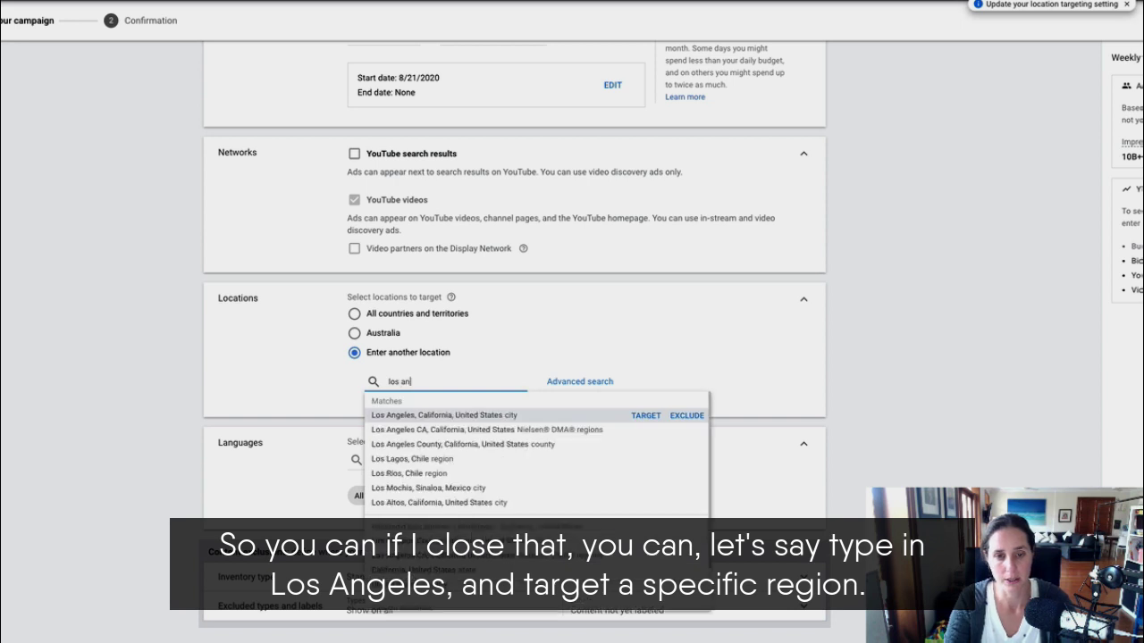
{"action": "left_click", "coordinate": [647, 415]}
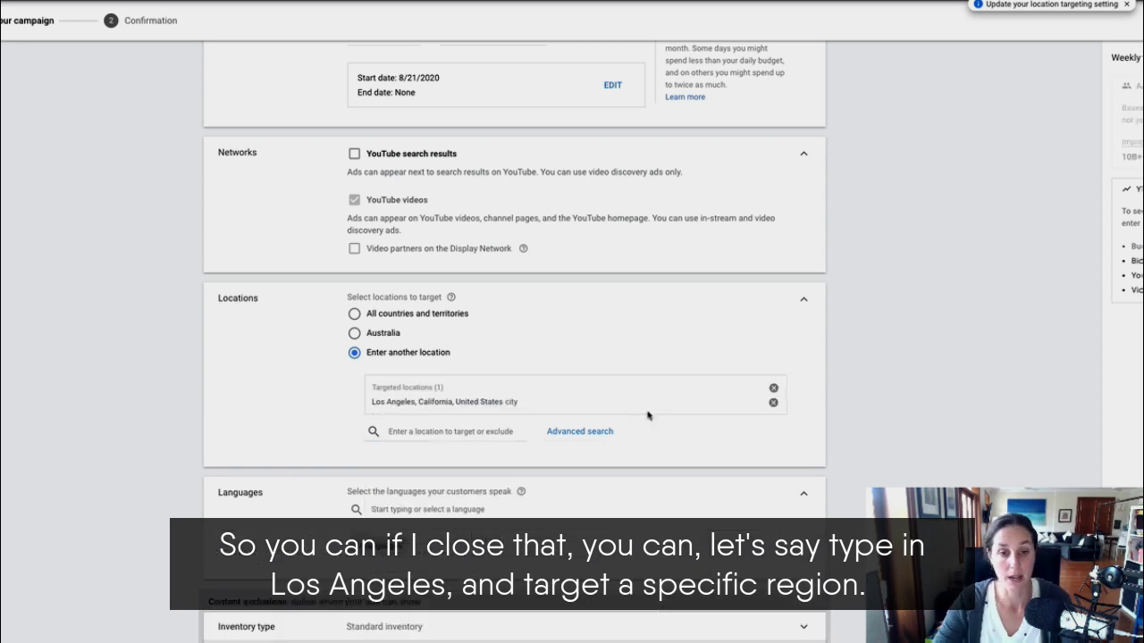
{"action": "scroll", "coordinate": [648, 415], "scroll_direction": "down", "scroll_amount": 1}
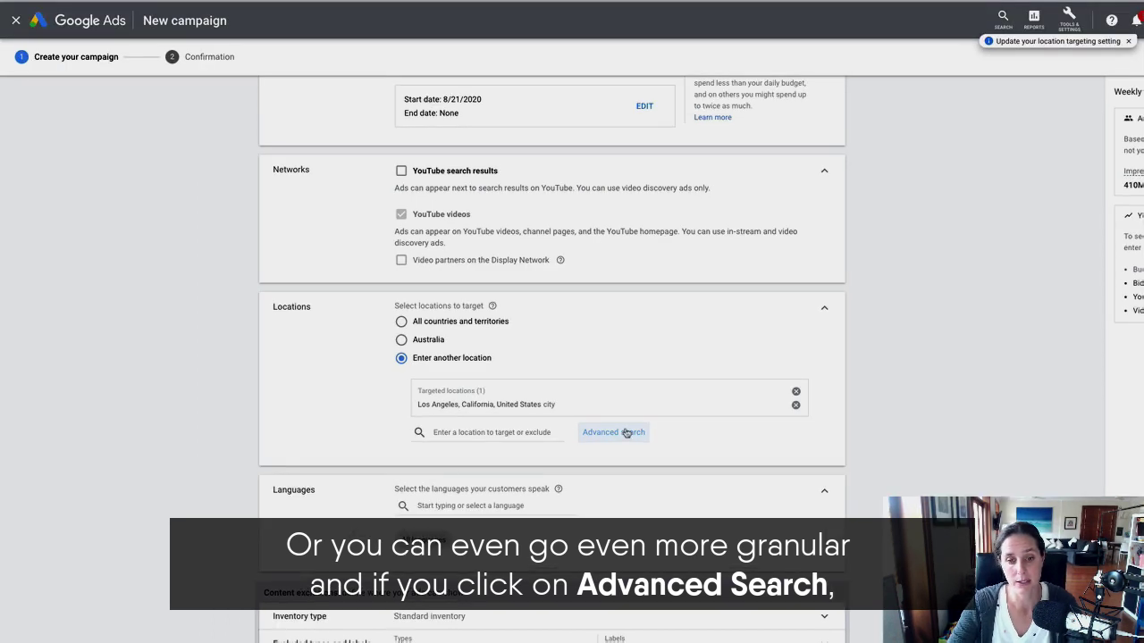
{"action": "left_click", "coordinate": [593, 419]}
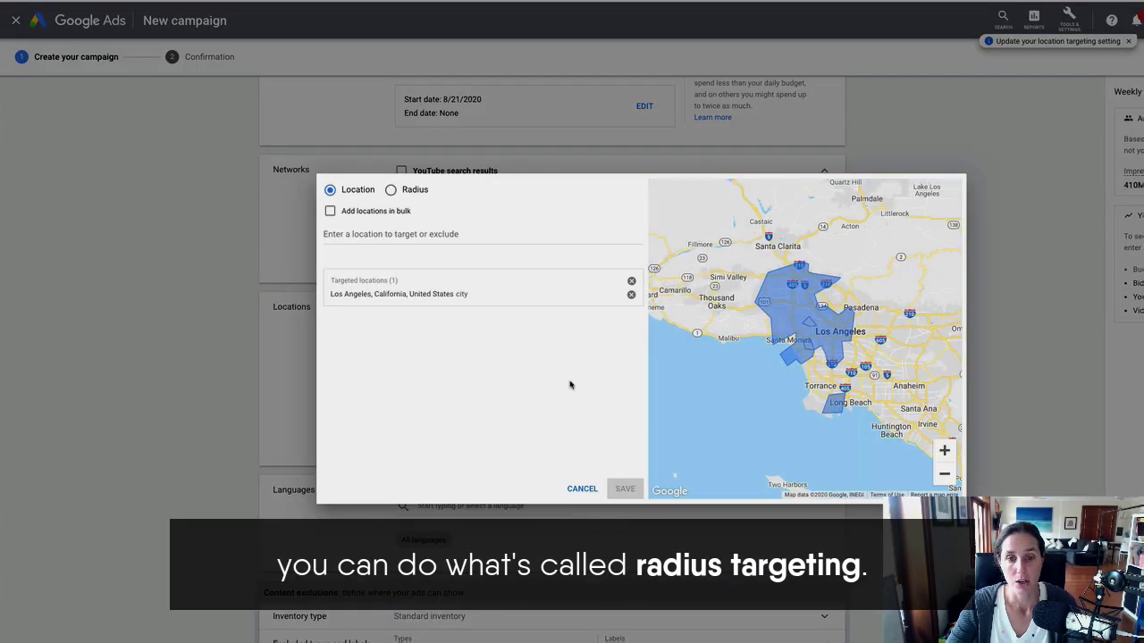
{"action": "left_click", "coordinate": [393, 191]}
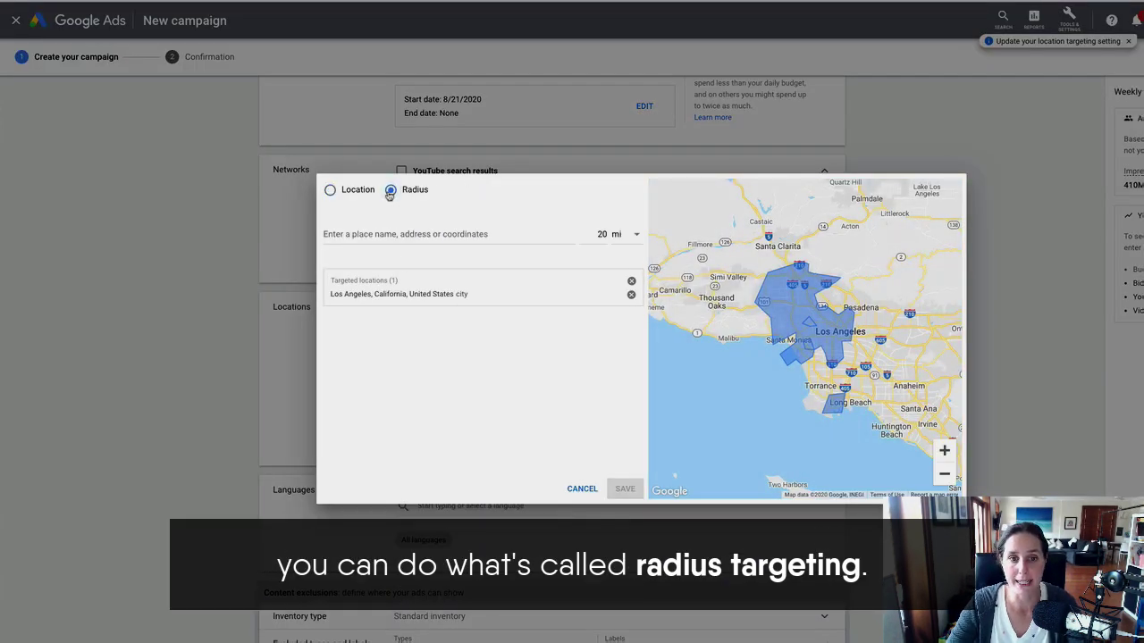
{"action": "left_click", "coordinate": [383, 235]}
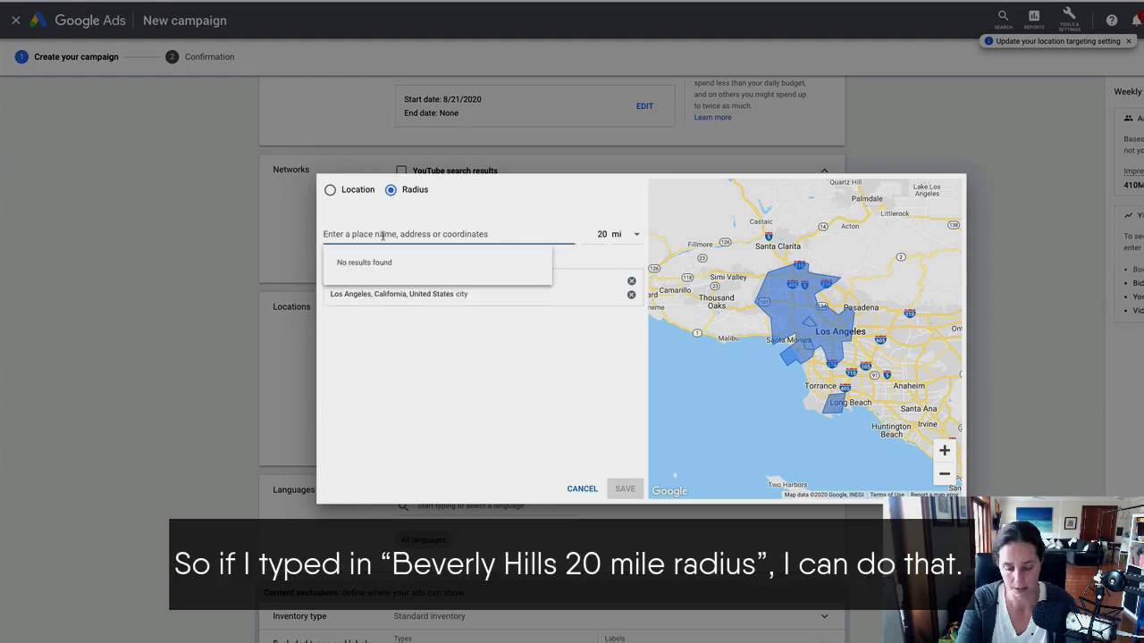
{"action": "type", "text": "beve"}
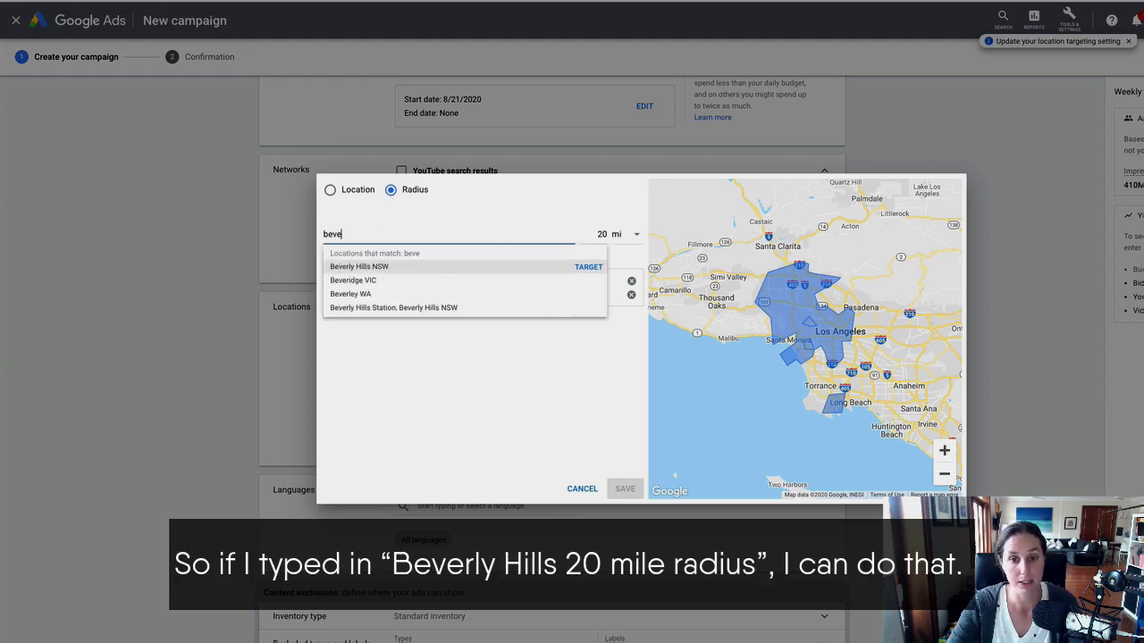
{"action": "left_click", "coordinate": [589, 267]}
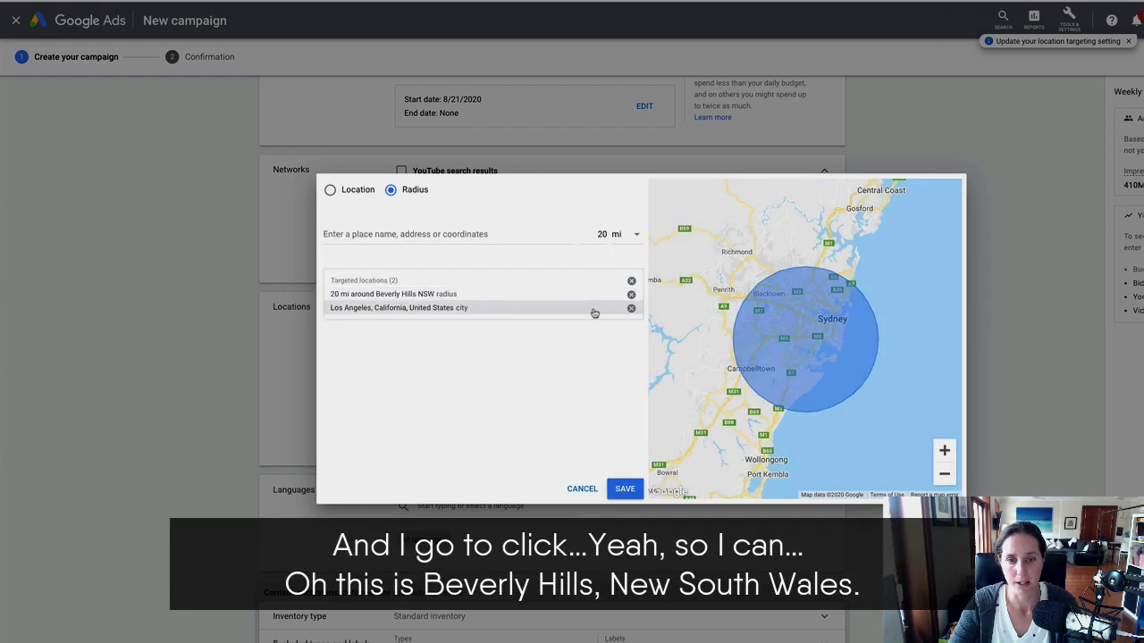
{"action": "left_click", "coordinate": [631, 307]}
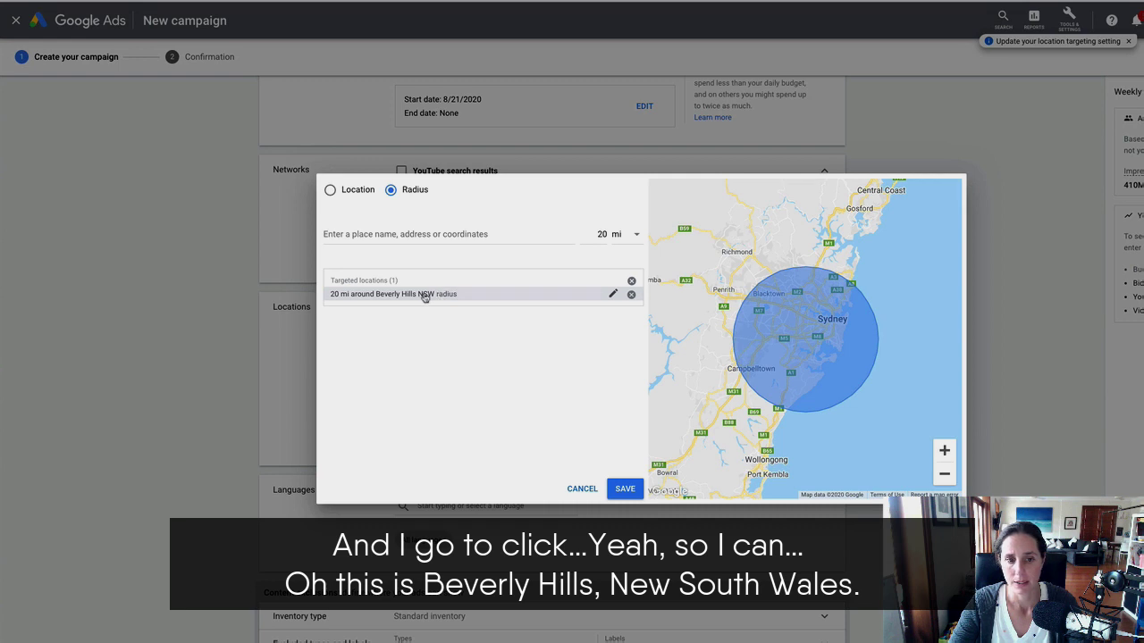
{"action": "left_click", "coordinate": [631, 295]}
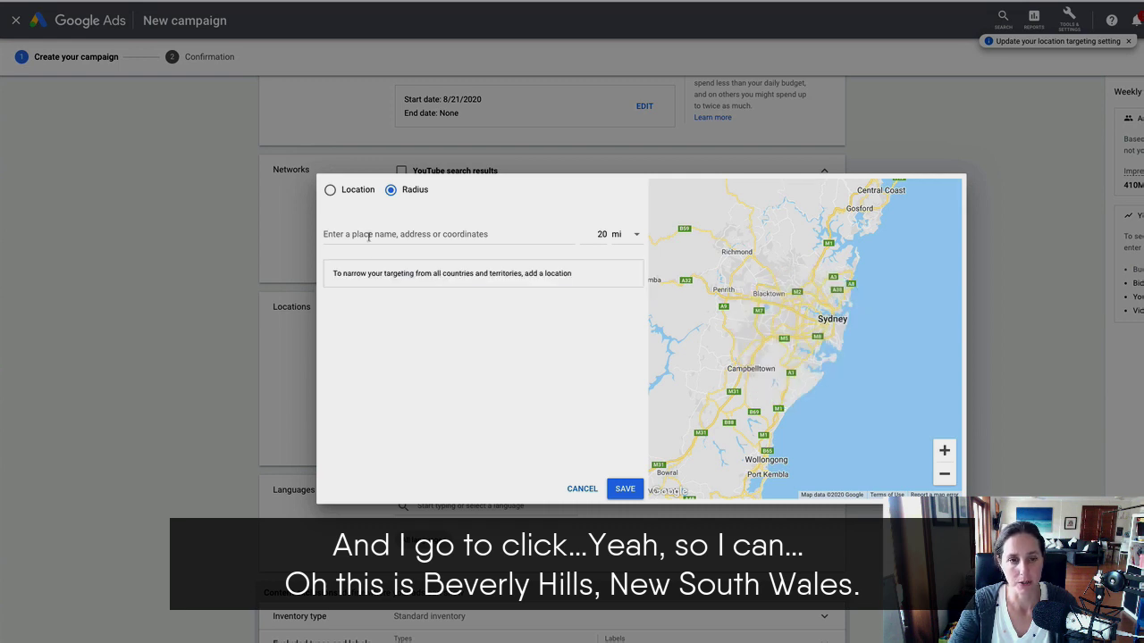
{"action": "left_click", "coordinate": [368, 235]}
{"action": "type", "text": "beverly"}
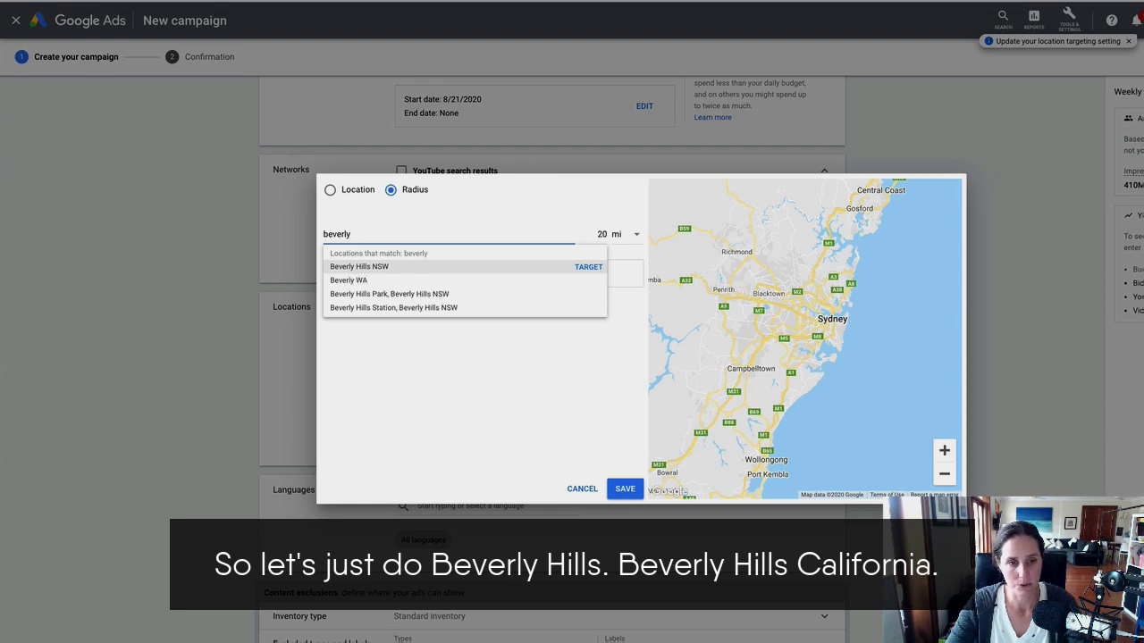
{"action": "key", "text": "BackSpace"}
{"action": "key", "text": "BackSpace"}
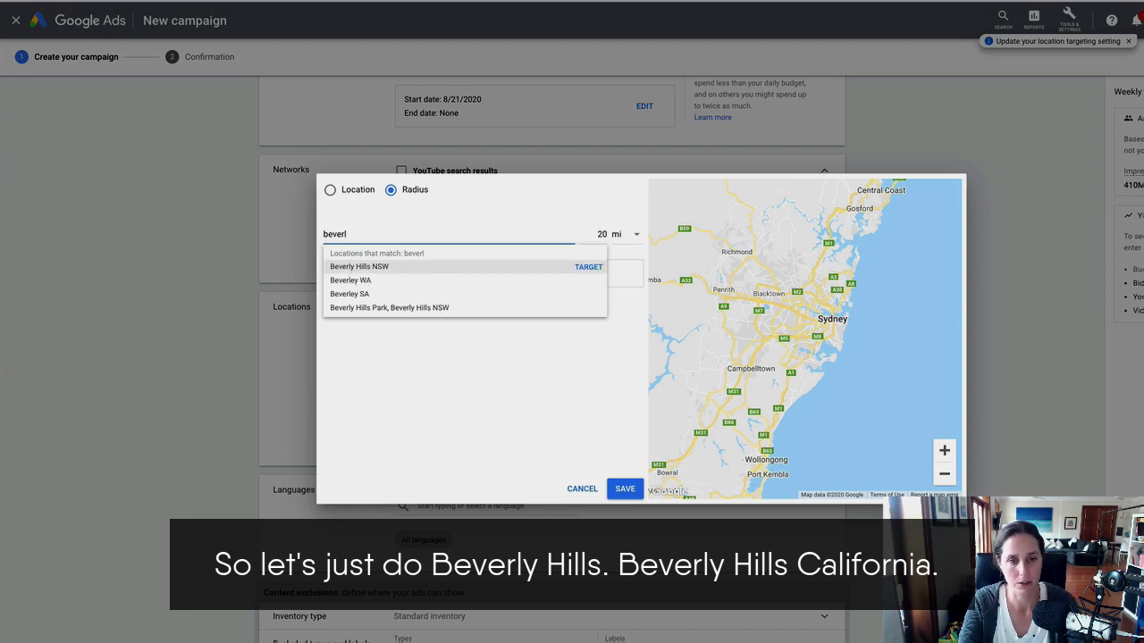
{"action": "type", "text": "ey hills"}
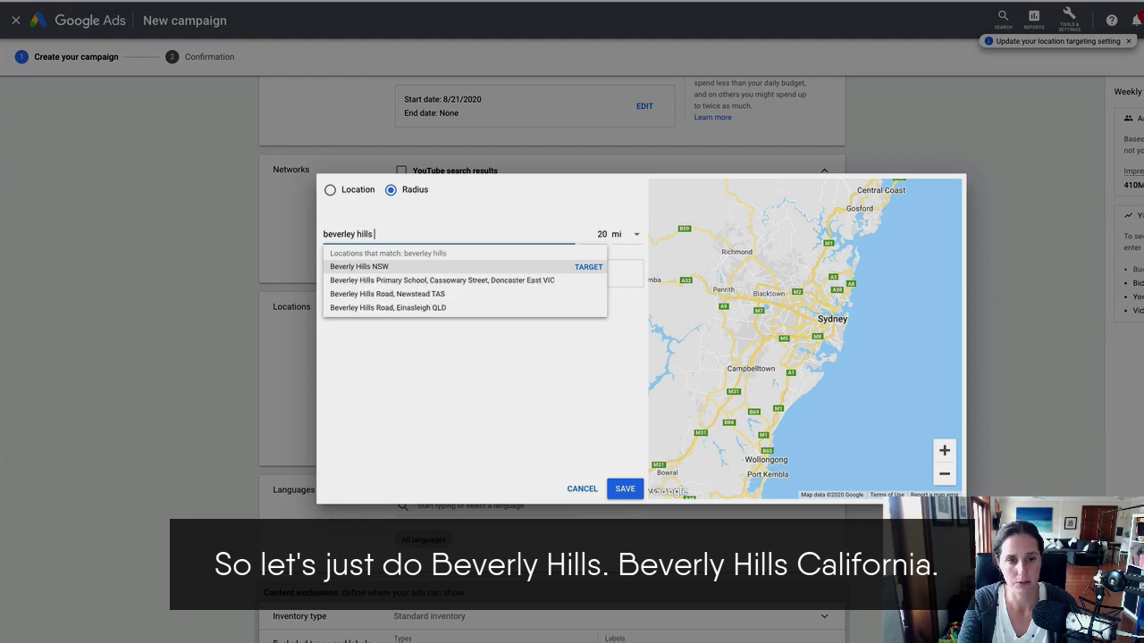
{"action": "type", "text": " cali"}
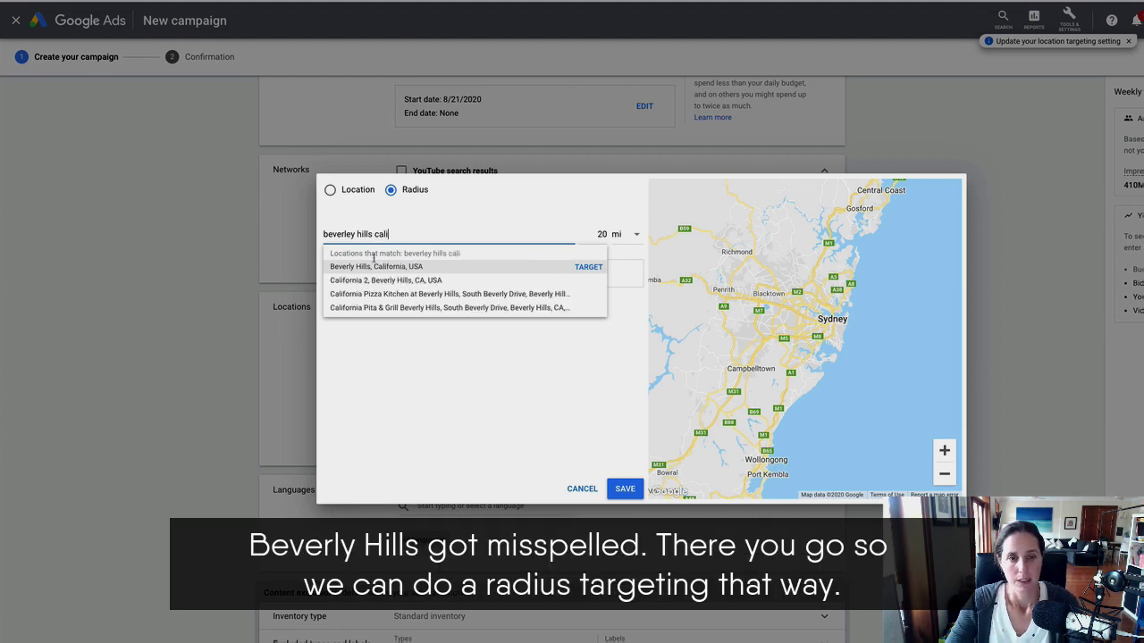
{"action": "left_click", "coordinate": [589, 267]}
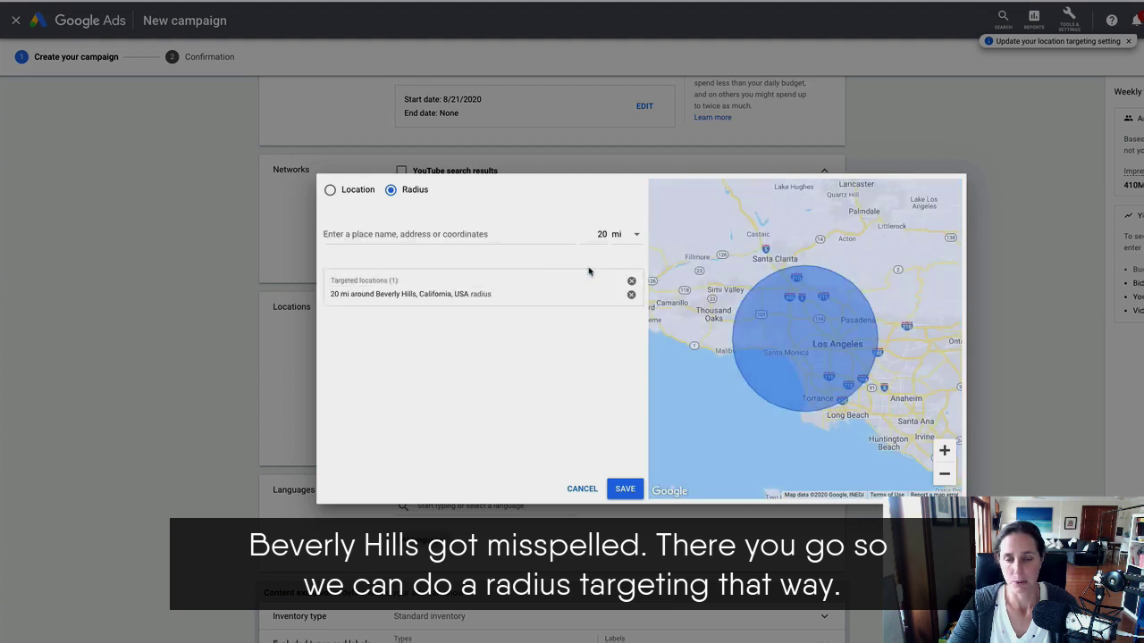
{"action": "left_click", "coordinate": [631, 294]}
{"action": "left_click", "coordinate": [330, 190]}
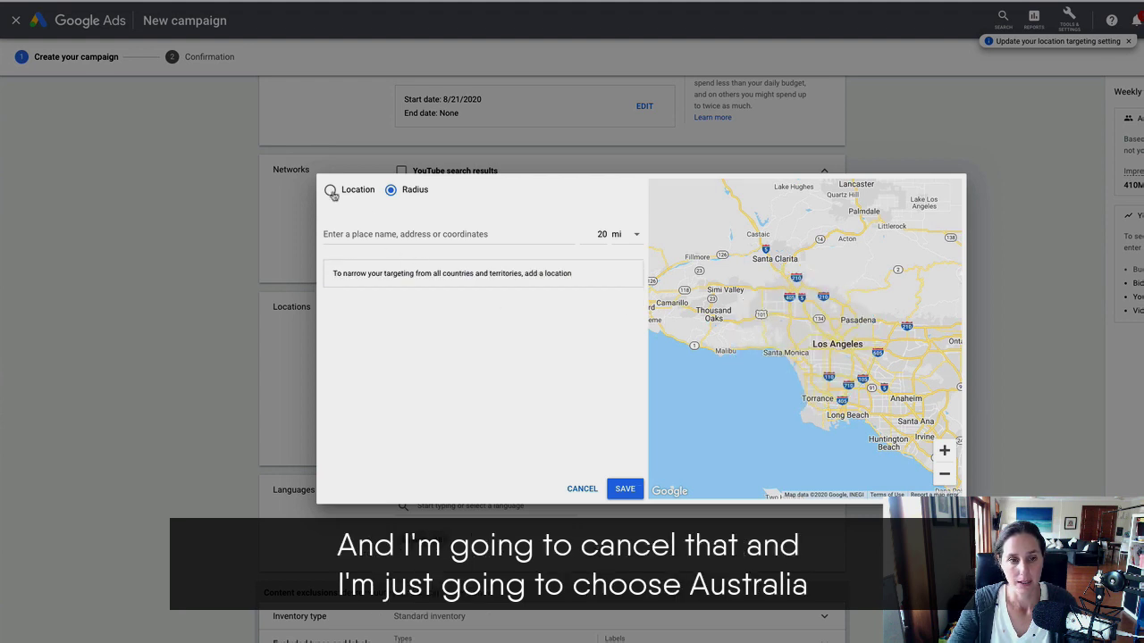
{"action": "left_click", "coordinate": [592, 493]}
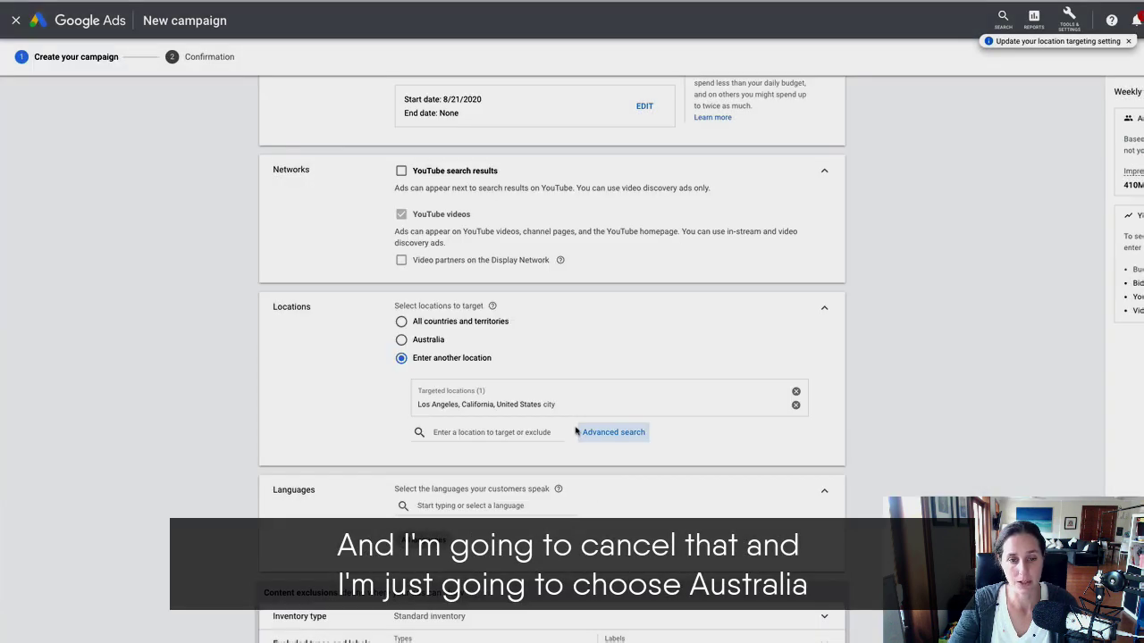
Switch the location targeting to Australia
{"action": "left_click", "coordinate": [419, 344]}
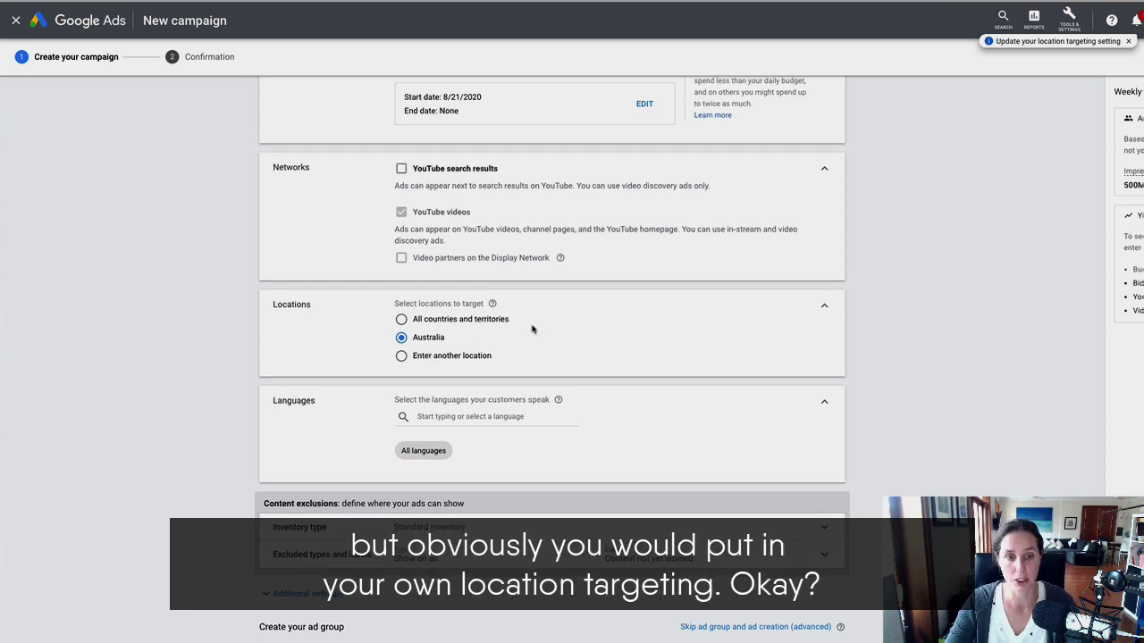
{"action": "scroll", "coordinate": [419, 345], "scroll_direction": "down", "scroll_amount": 1}
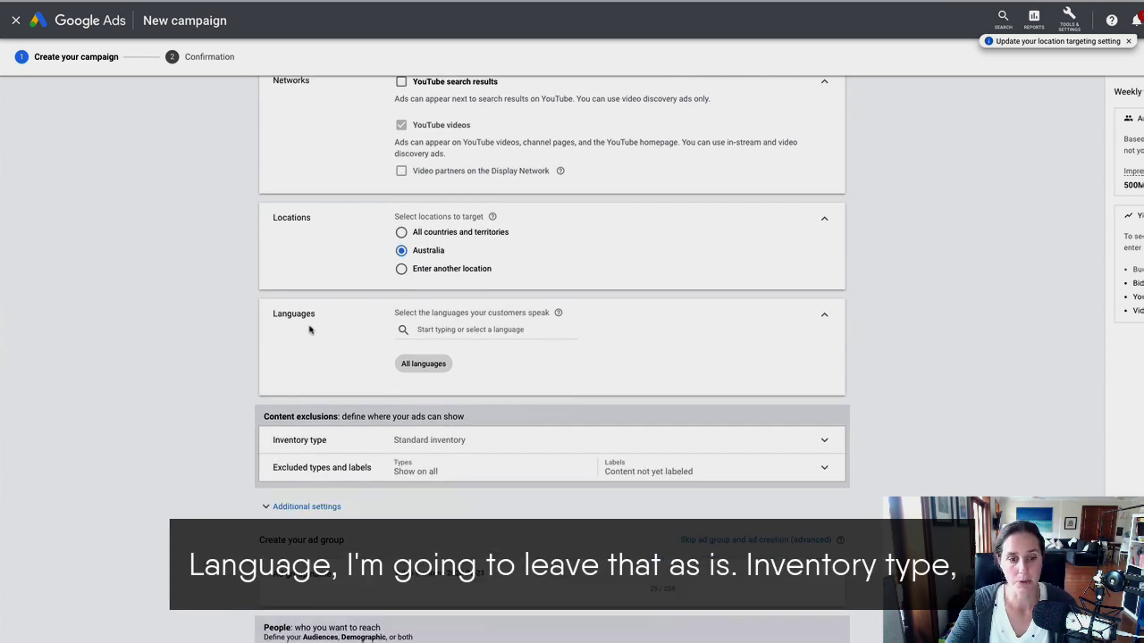
{"action": "scroll", "coordinate": [309, 330], "scroll_direction": "down", "scroll_amount": 1}
Exclude the DL-G, DL-PG, DL-T and DL-MA digital content labels under Inventory type
{"action": "left_click", "coordinate": [464, 342]}
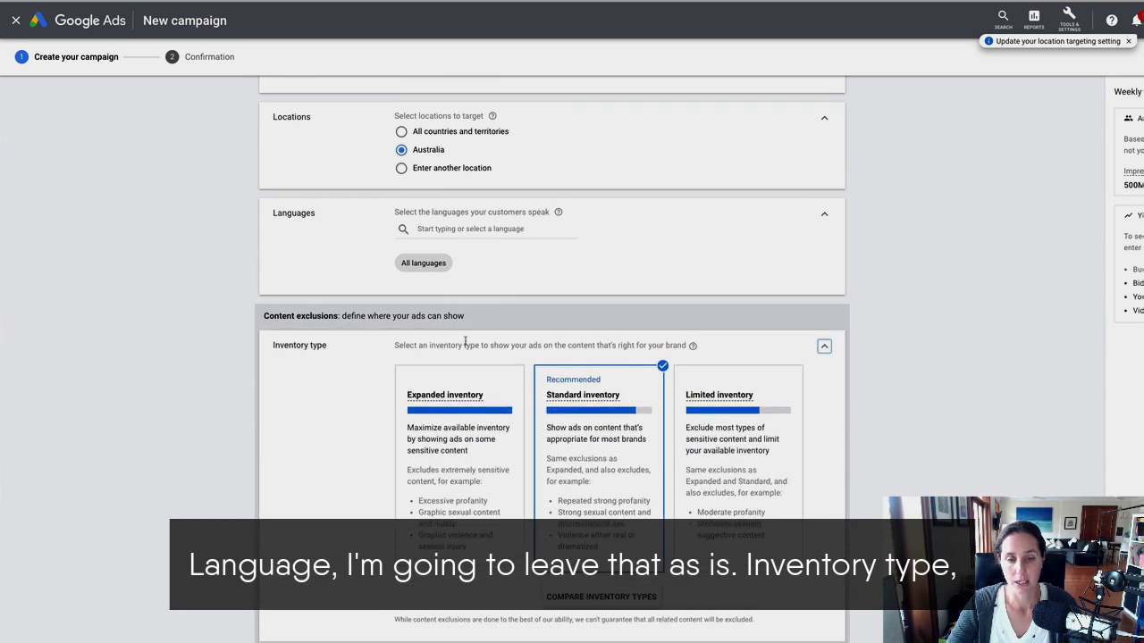
{"action": "scroll", "coordinate": [536, 402], "scroll_direction": "down", "scroll_amount": 1}
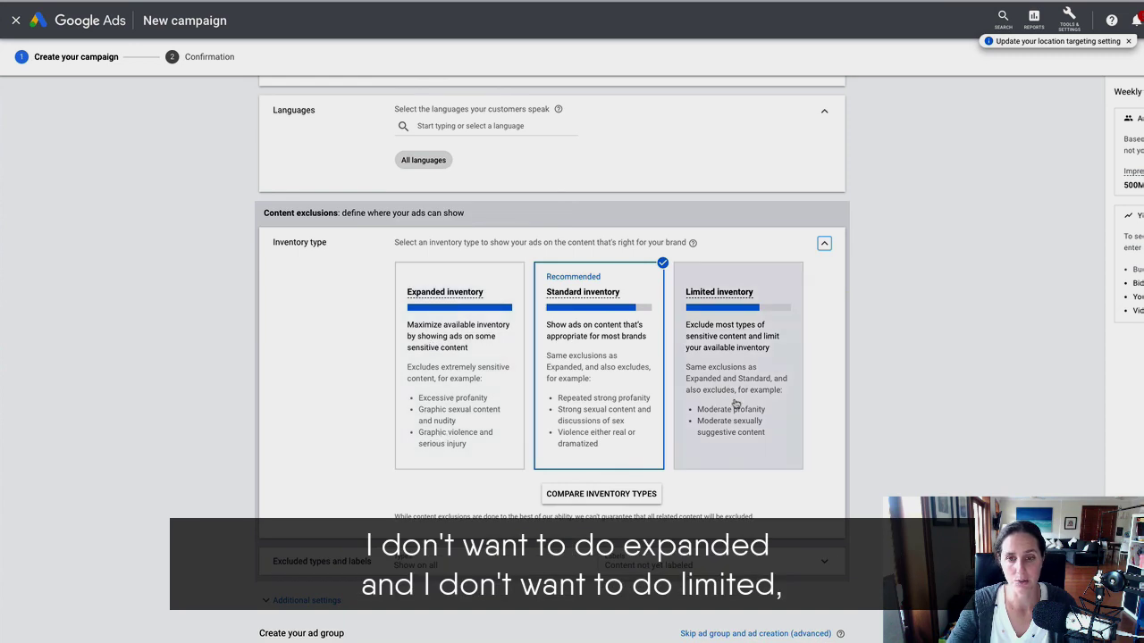
{"action": "scroll", "coordinate": [735, 404], "scroll_direction": "down", "scroll_amount": 2}
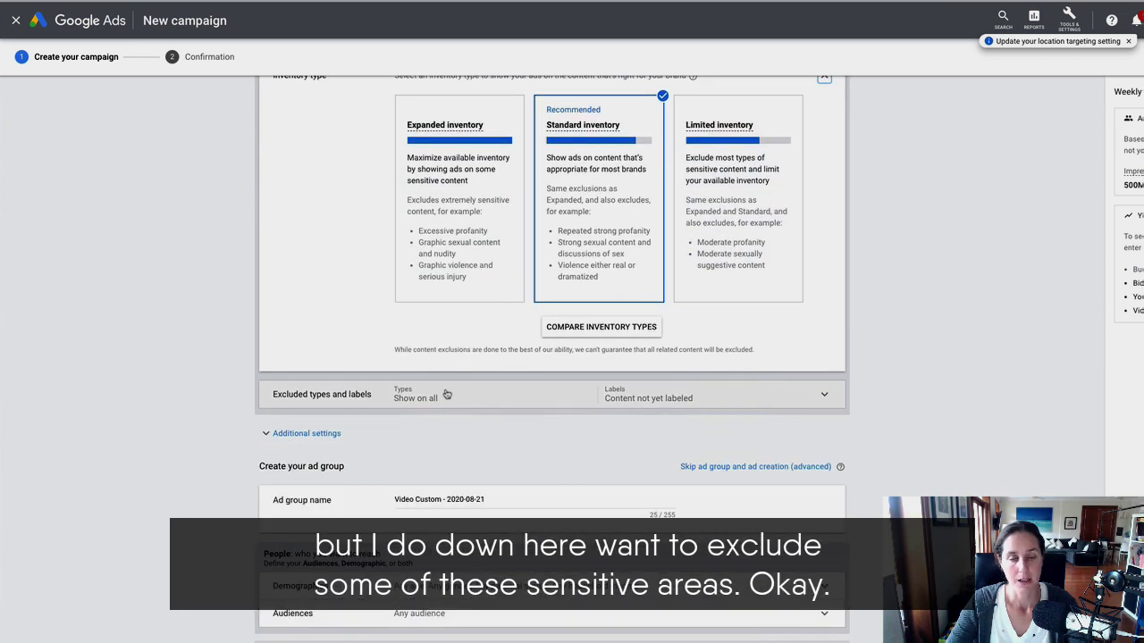
{"action": "left_click", "coordinate": [444, 398]}
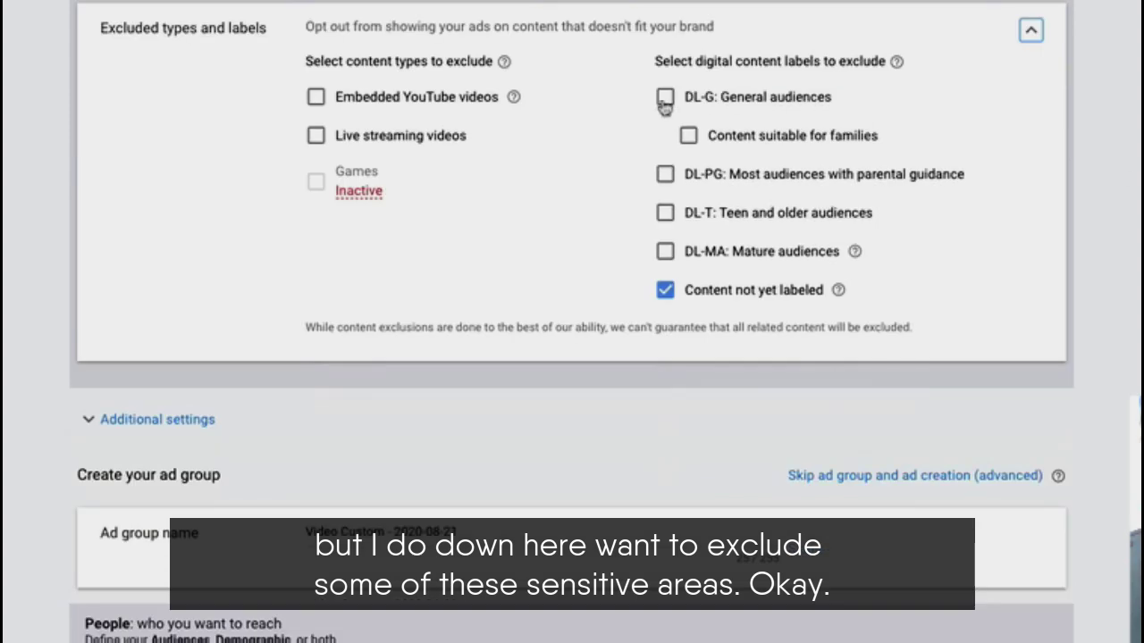
{"action": "left_click", "coordinate": [607, 435]}
{"action": "left_click", "coordinate": [665, 173]}
{"action": "left_click", "coordinate": [665, 213]}
{"action": "left_click", "coordinate": [665, 251]}
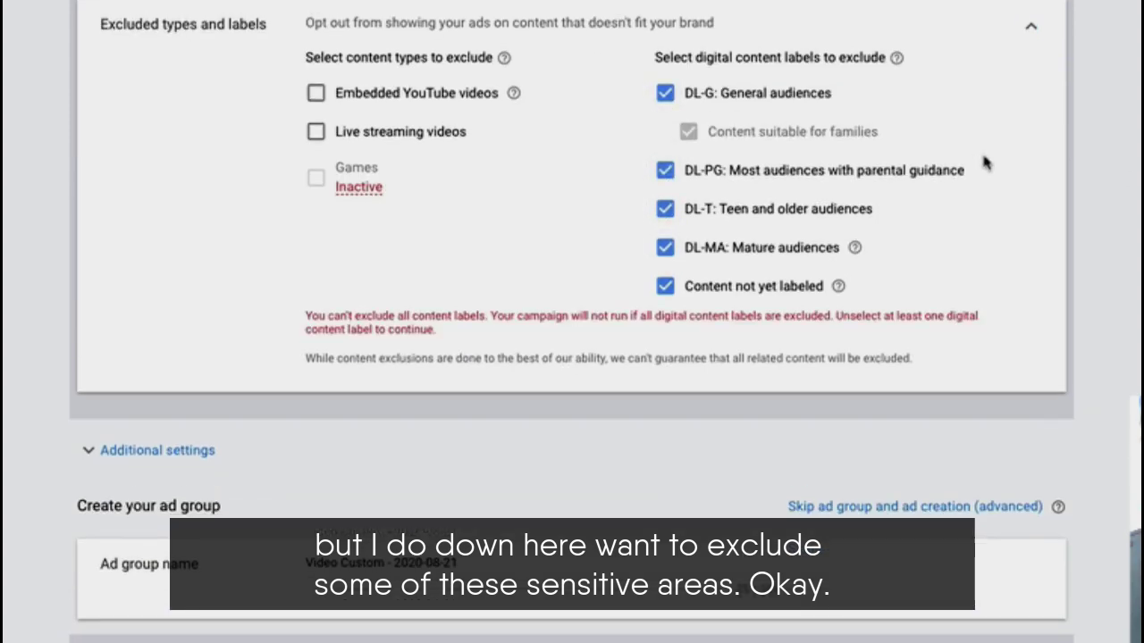
{"action": "scroll", "coordinate": [983, 156], "scroll_direction": "down", "scroll_amount": 2}
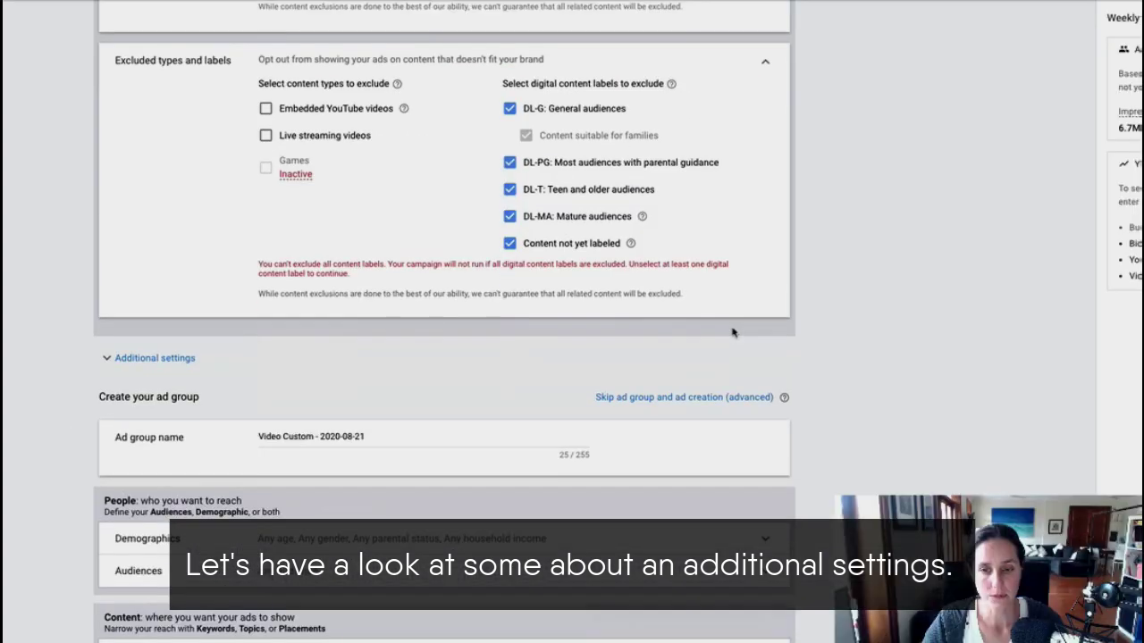
{"action": "scroll", "coordinate": [733, 333], "scroll_direction": "down", "scroll_amount": 1}
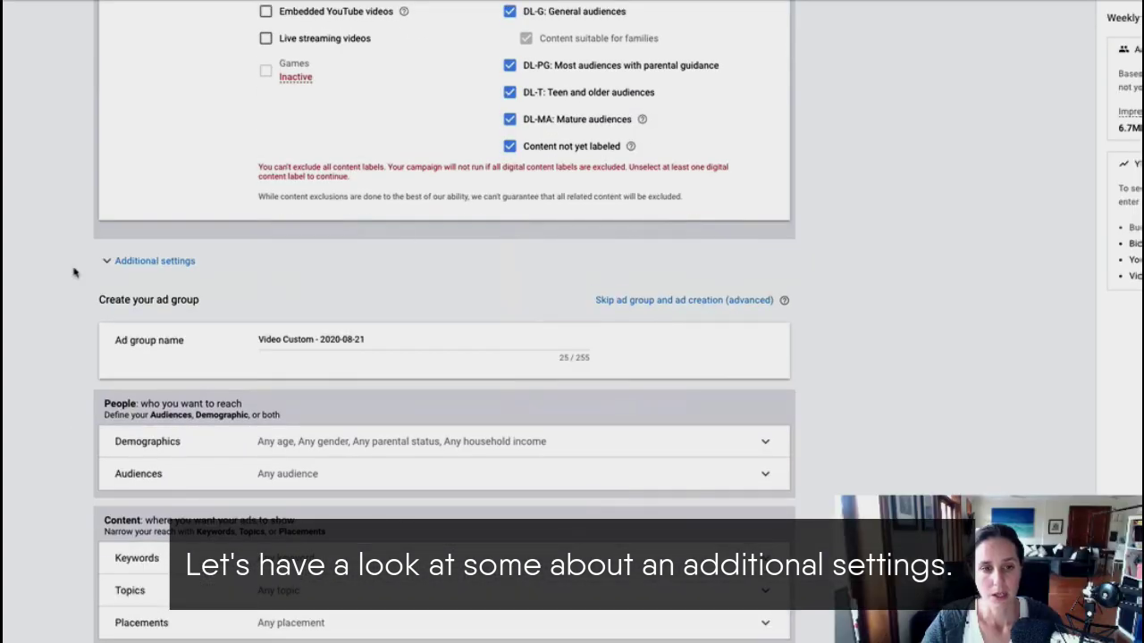
Expand Additional settings and review the conversion settings without changing them
{"action": "left_click", "coordinate": [132, 260]}
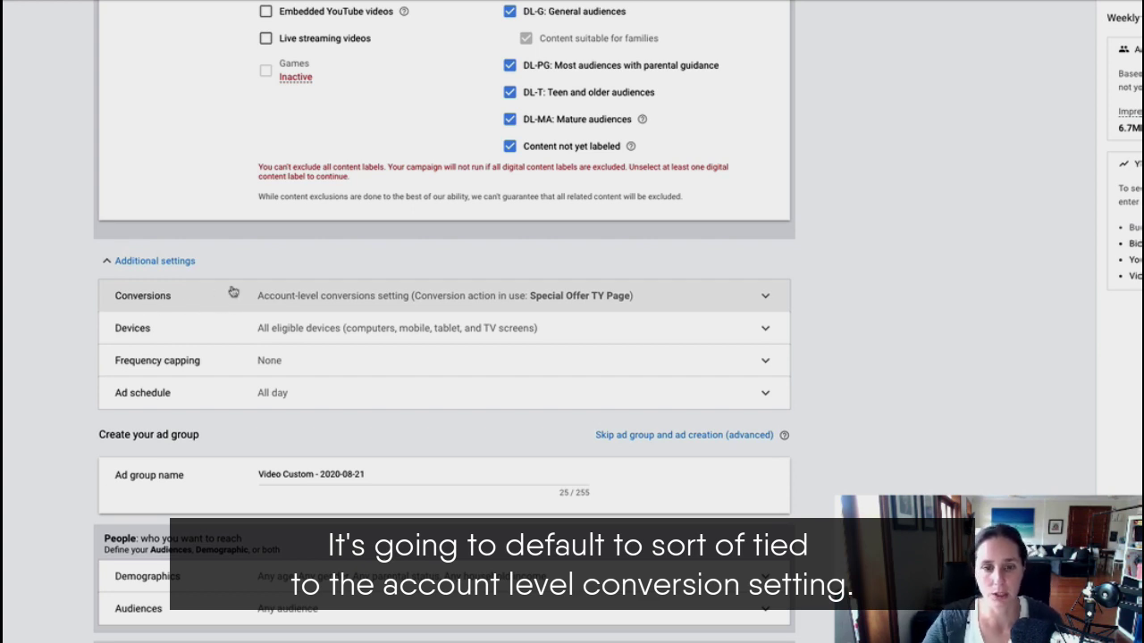
{"action": "left_click", "coordinate": [318, 300]}
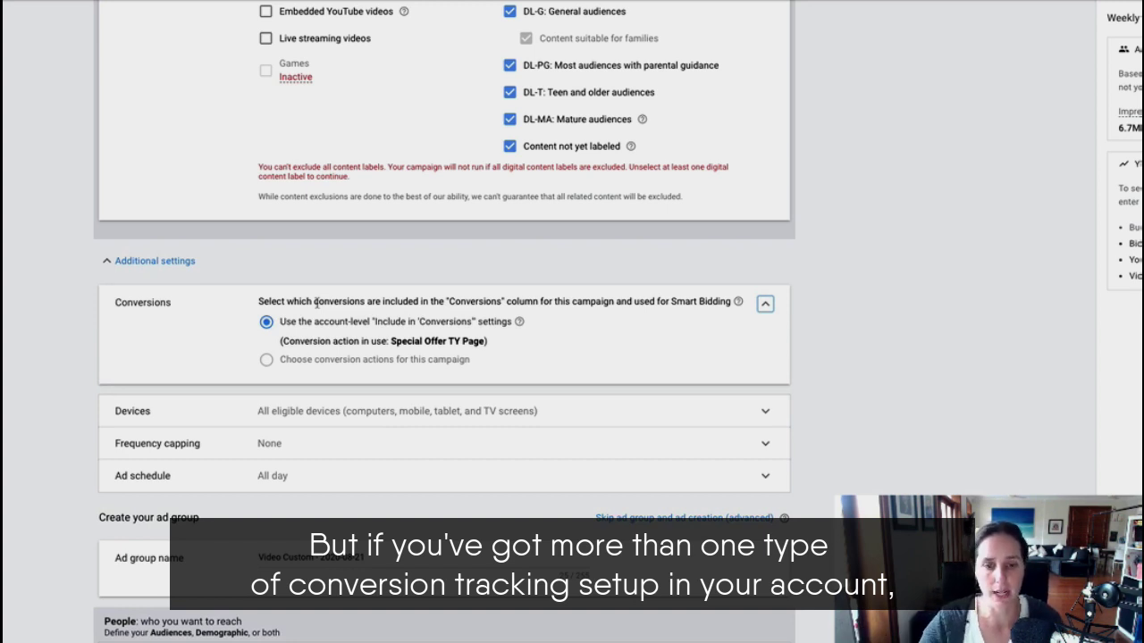
{"action": "mouse_move", "coordinate": [265, 365]}
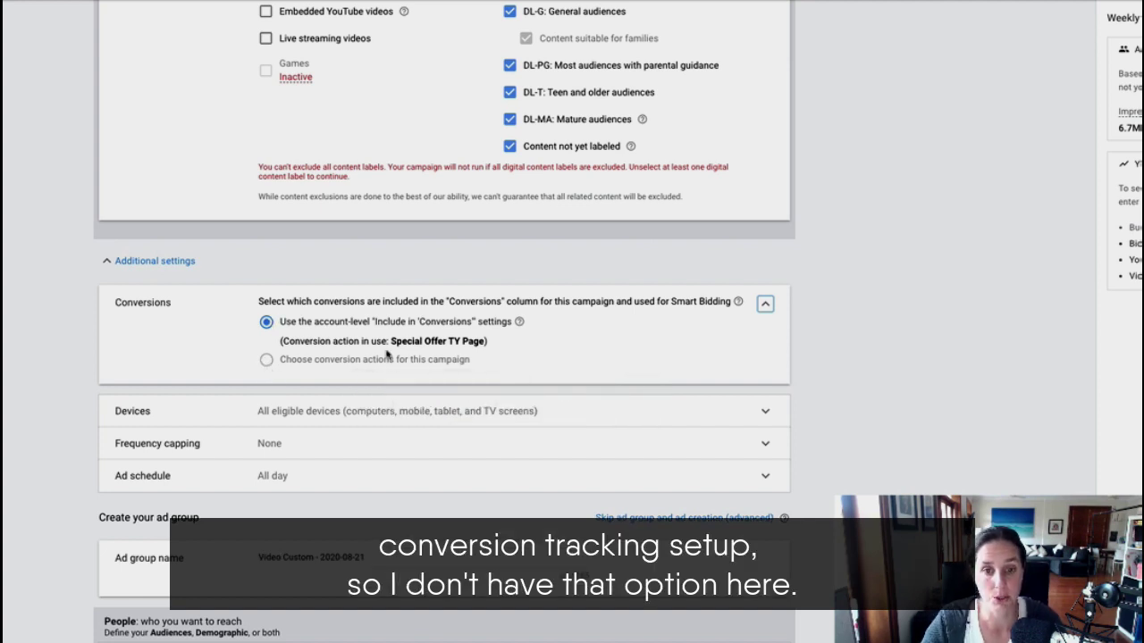
{"action": "left_click", "coordinate": [765, 305]}
Set specific device targeting with TV screens unticked, keeping computers, phones and tablets
{"action": "left_click", "coordinate": [235, 332]}
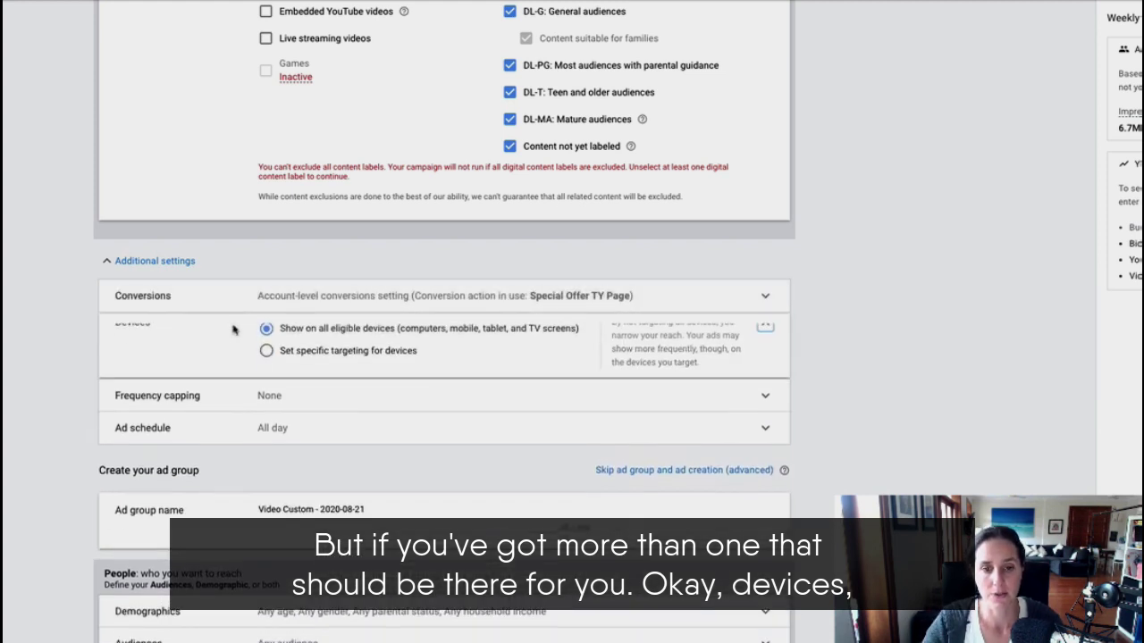
{"action": "scroll", "coordinate": [236, 332], "scroll_direction": "down", "scroll_amount": 1}
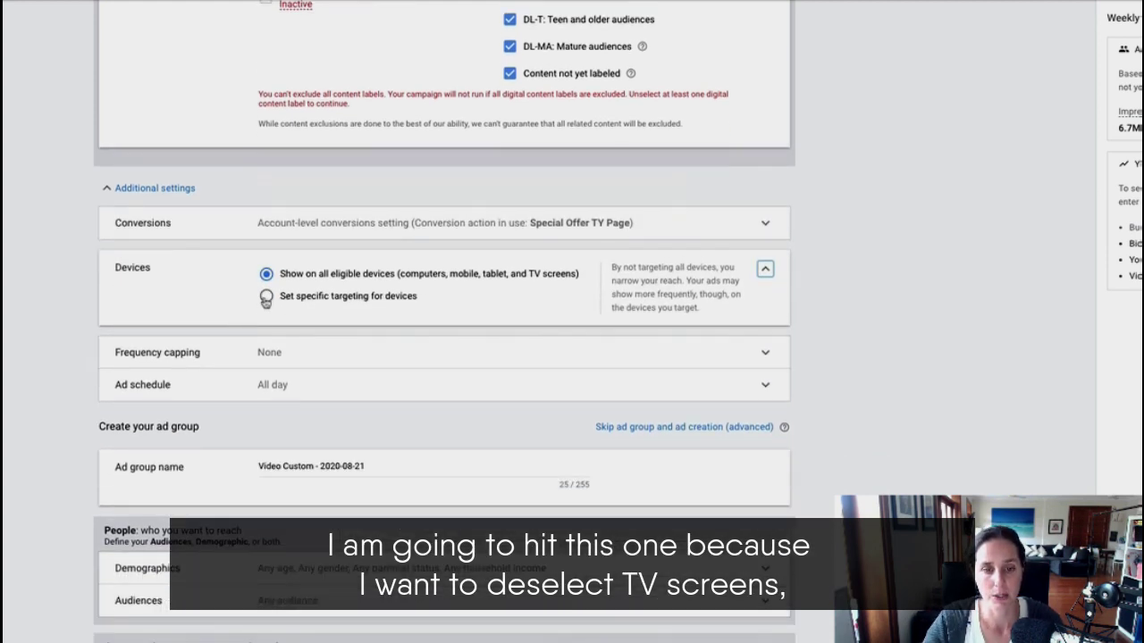
{"action": "left_click", "coordinate": [266, 298]}
{"action": "left_click", "coordinate": [294, 397]}
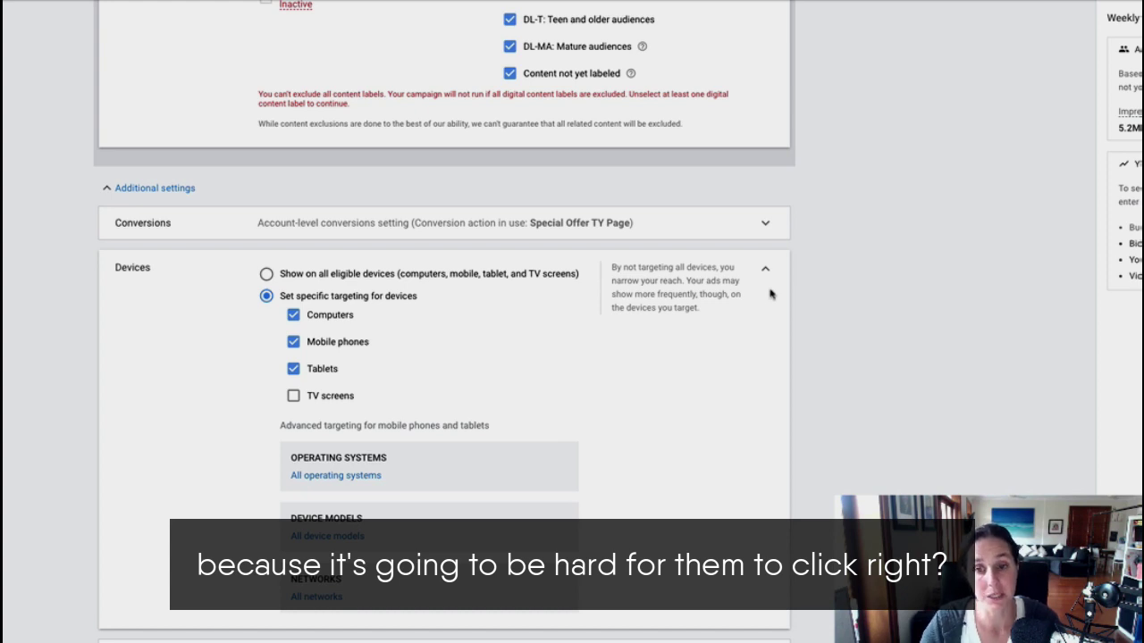
{"action": "left_click", "coordinate": [768, 272]}
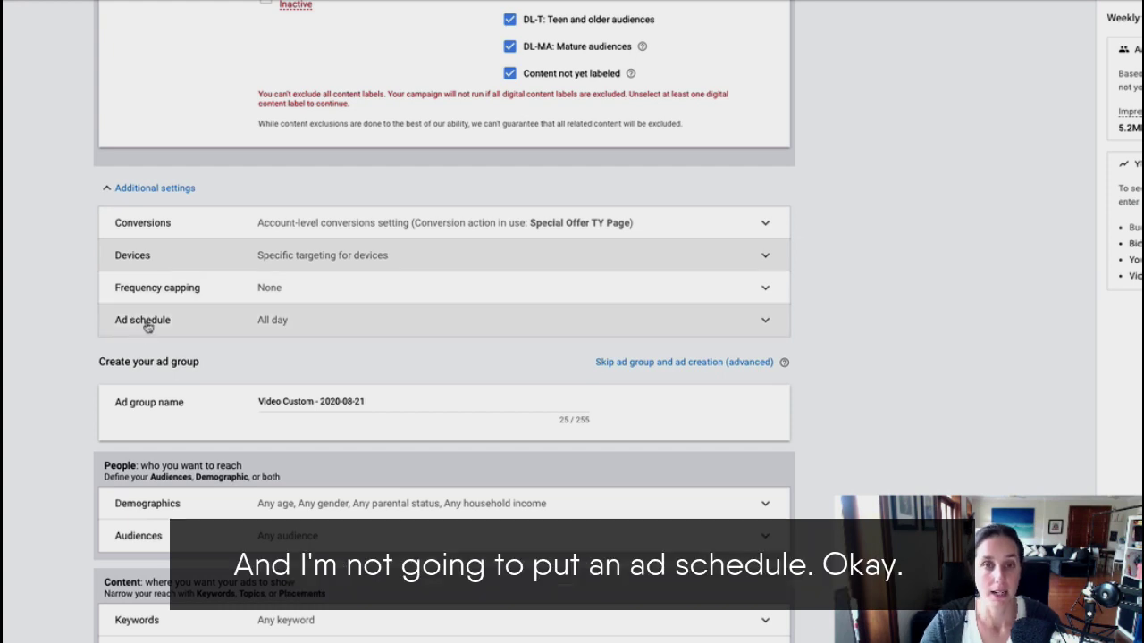
Replace the default dated ad group name with 'beeswax food wraps'
{"action": "scroll", "coordinate": [148, 324], "scroll_direction": "down", "scroll_amount": 1}
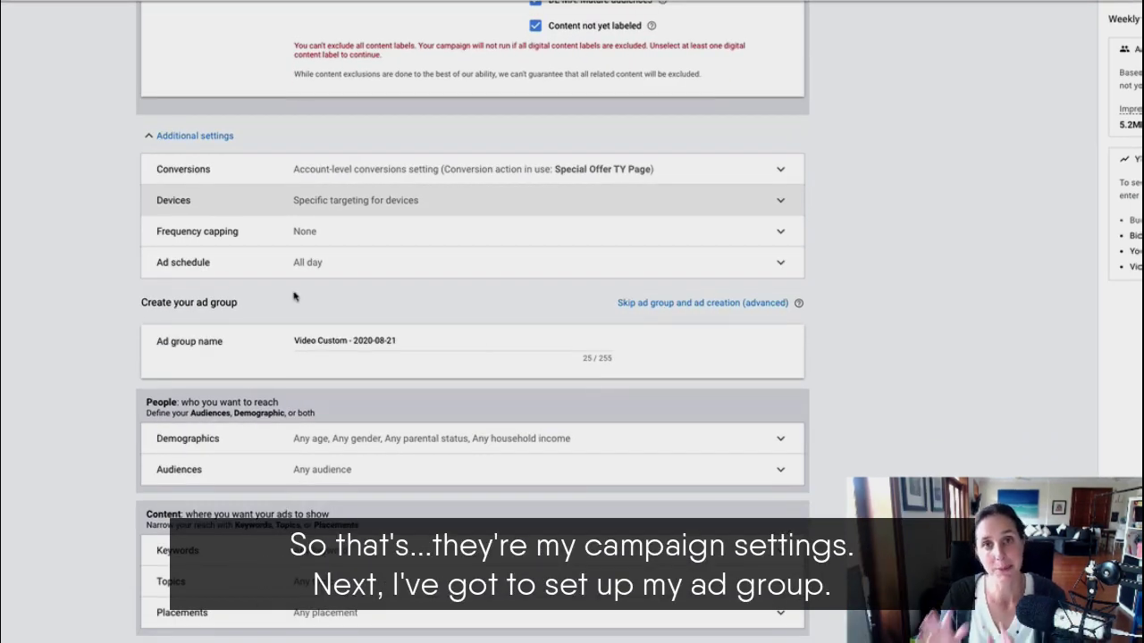
{"action": "scroll", "coordinate": [268, 297], "scroll_direction": "down", "scroll_amount": 1}
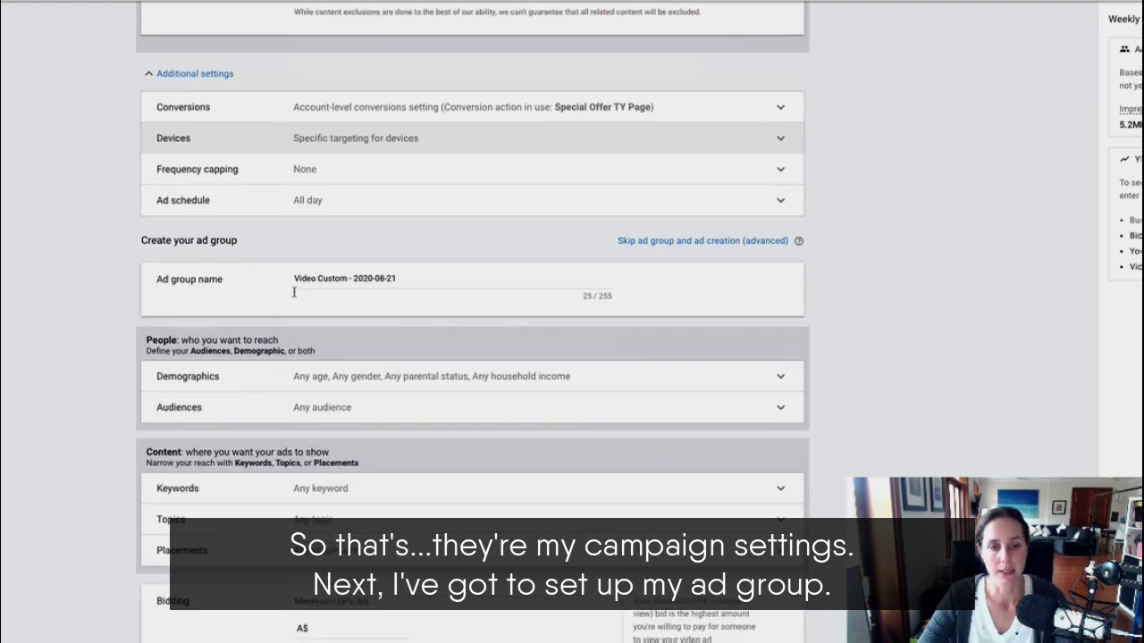
{"action": "left_click_drag", "start_coordinate": [198, 240], "coordinate": [241, 241]}
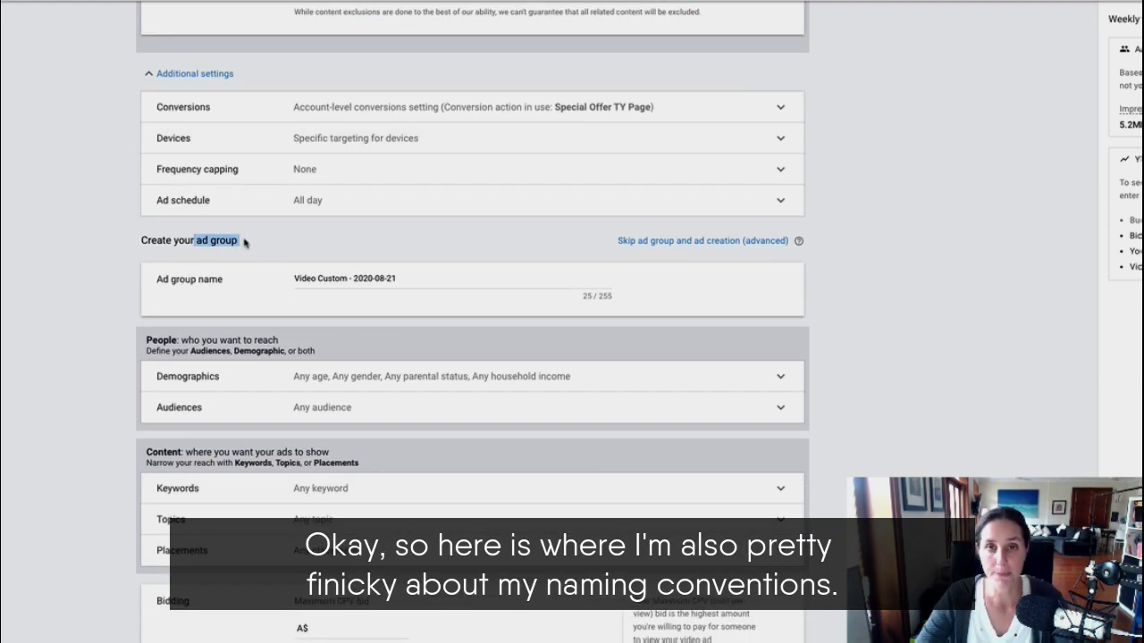
{"action": "left_click", "coordinate": [250, 242]}
{"action": "left_click_drag", "start_coordinate": [400, 278], "coordinate": [294, 279]}
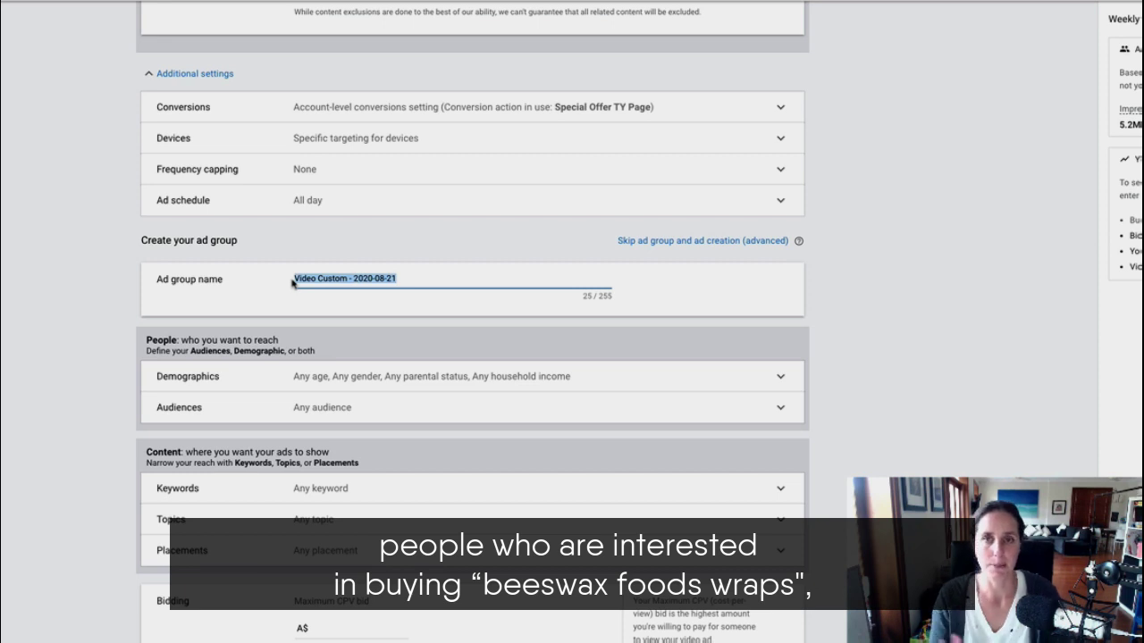
{"action": "type", "text": "b"}
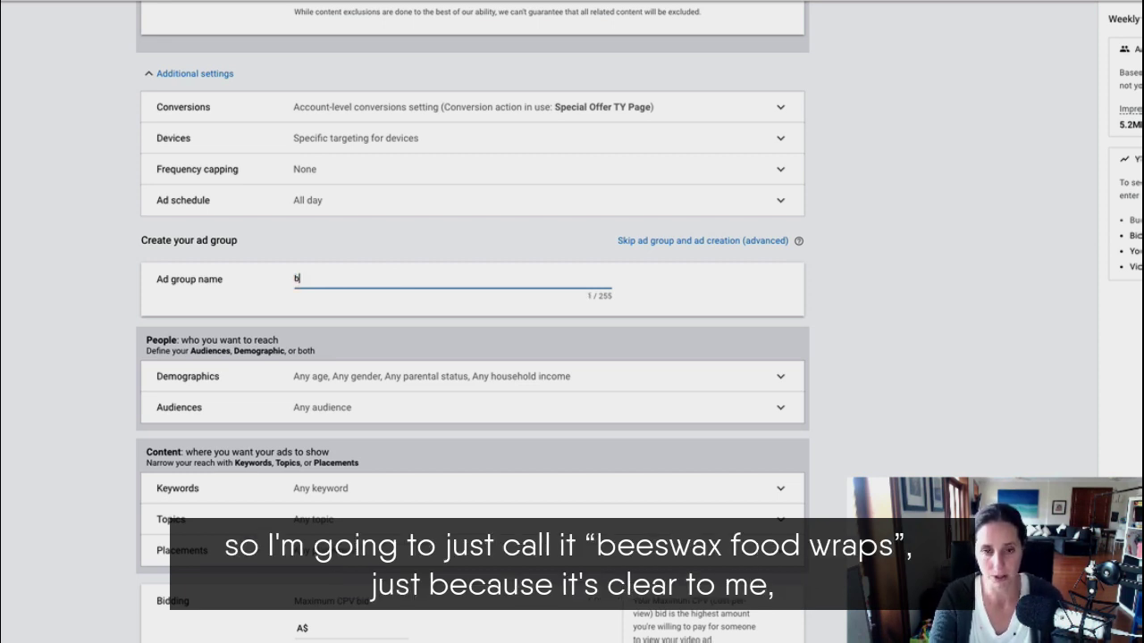
{"action": "type", "text": "eeswax food wraps"}
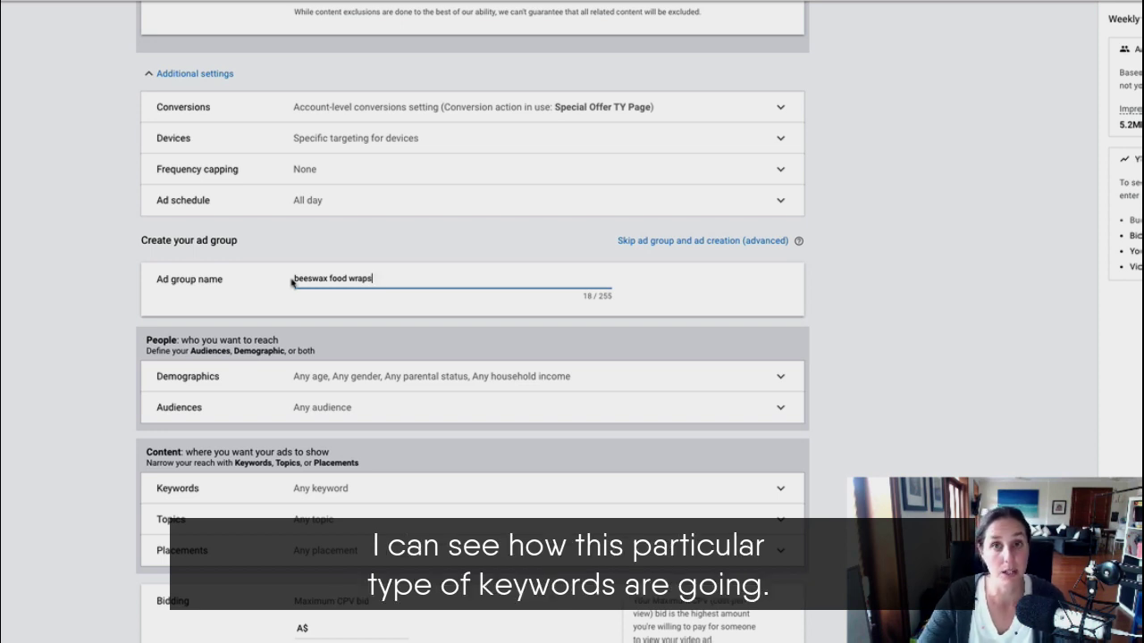
{"action": "scroll", "coordinate": [259, 268], "scroll_direction": "down", "scroll_amount": 1}
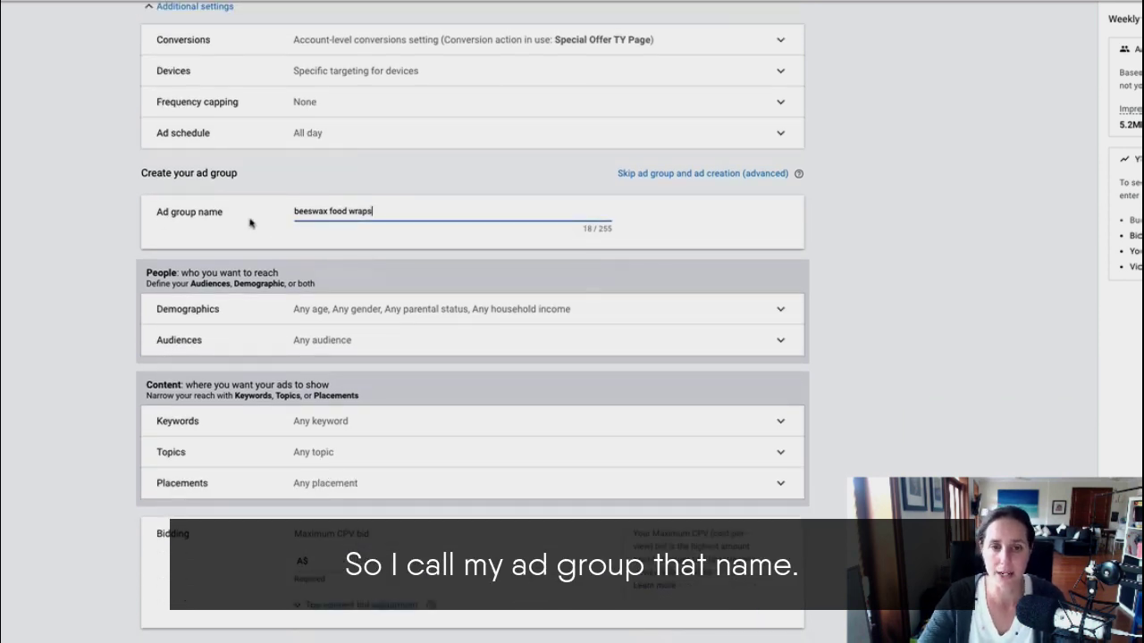
{"action": "scroll", "coordinate": [247, 225], "scroll_direction": "down", "scroll_amount": 1}
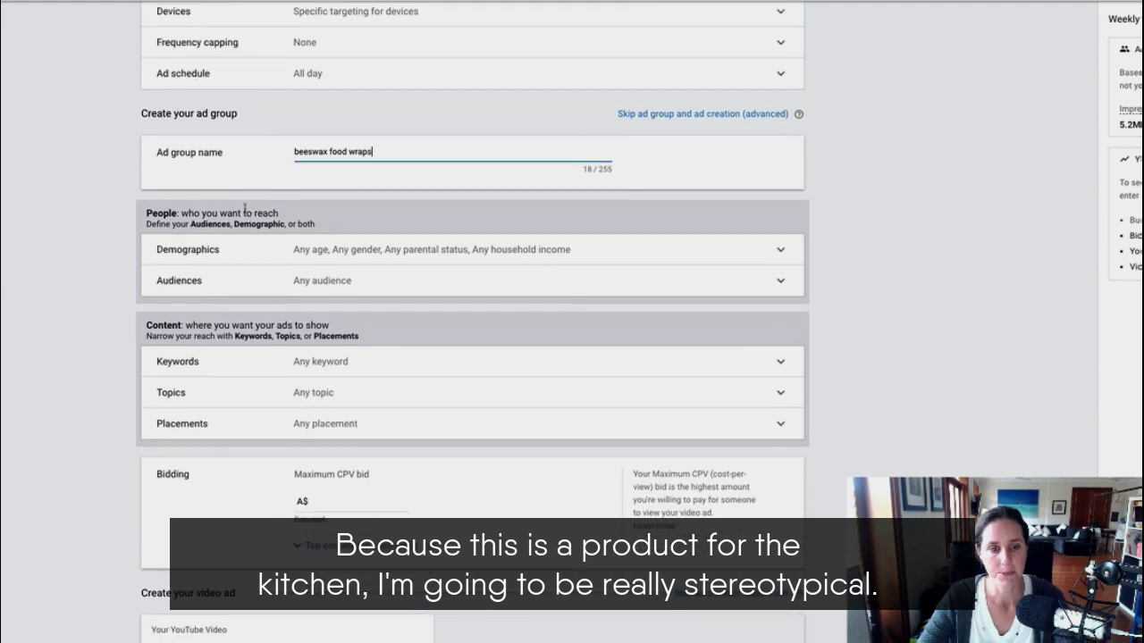
Untick Male under Gender so demographics target only Female and Unknown
{"action": "left_click", "coordinate": [364, 255]}
{"action": "scroll", "coordinate": [365, 254], "scroll_direction": "down", "scroll_amount": 1}
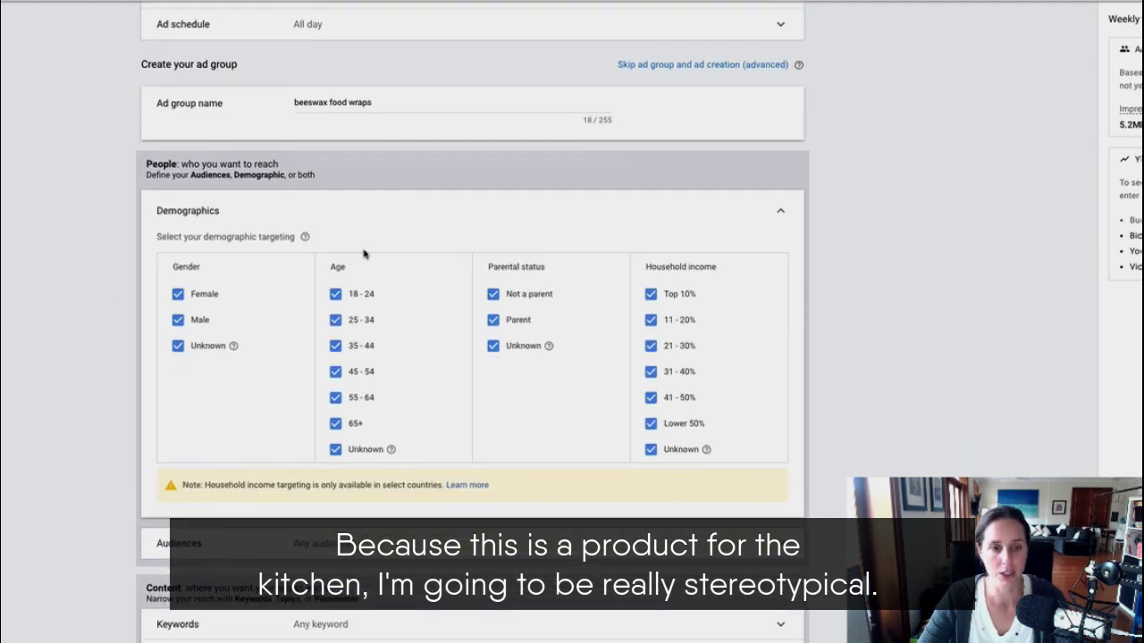
{"action": "left_click", "coordinate": [178, 321]}
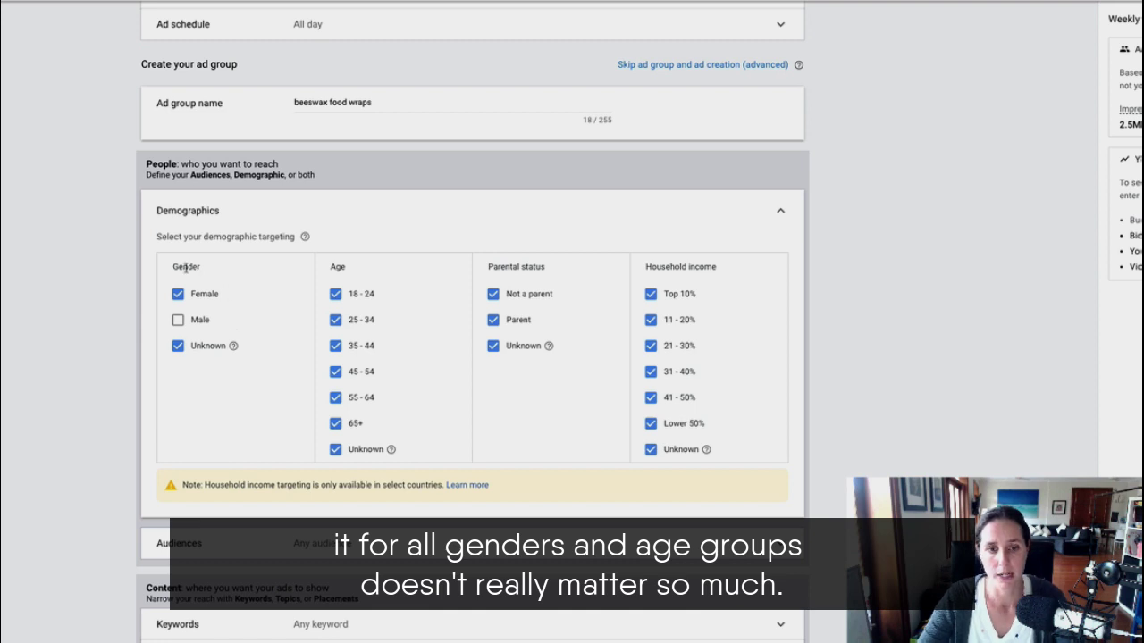
{"action": "scroll", "coordinate": [435, 357], "scroll_direction": "down", "scroll_amount": 1}
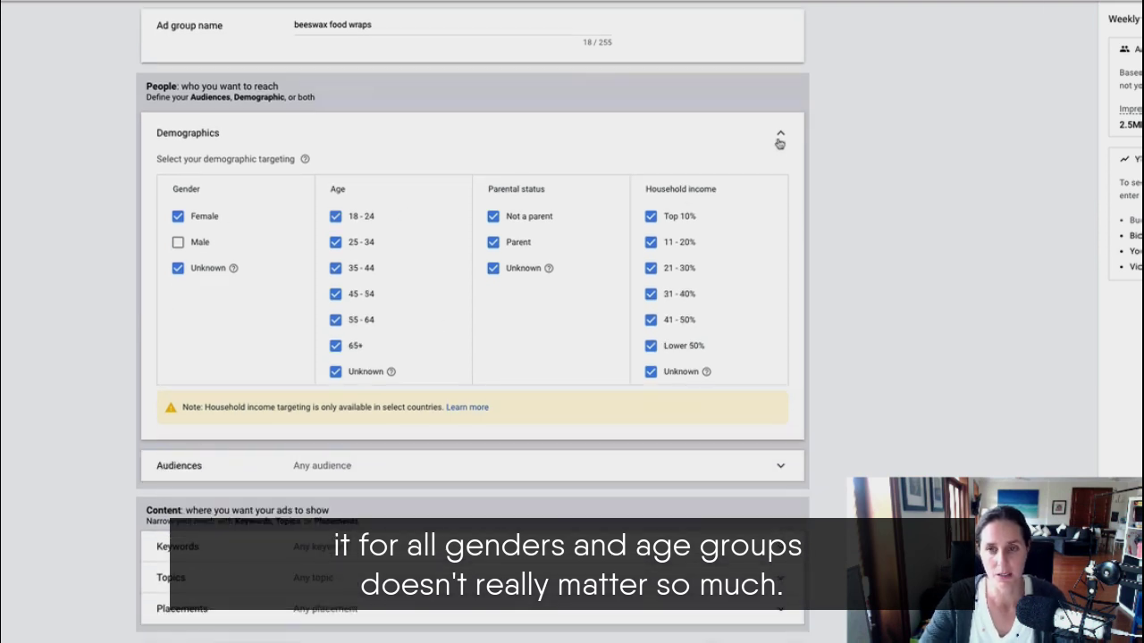
{"action": "left_click", "coordinate": [781, 137]}
{"action": "scroll", "coordinate": [461, 312], "scroll_direction": "down", "scroll_amount": 1}
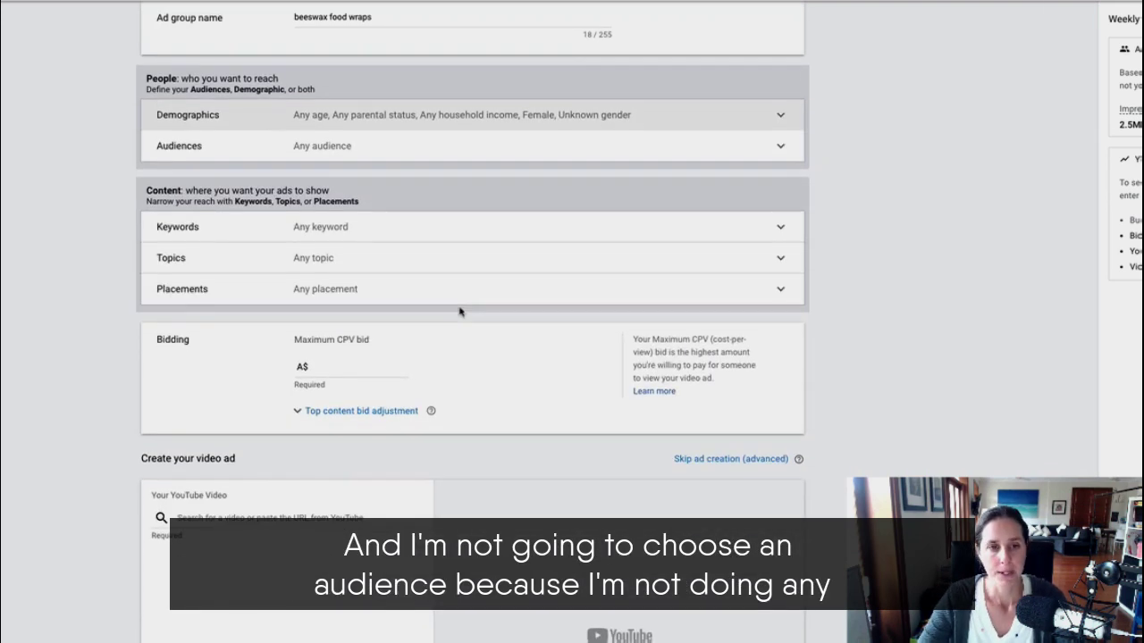
Browse the audience categories without selecting any audience
{"action": "left_click", "coordinate": [393, 144]}
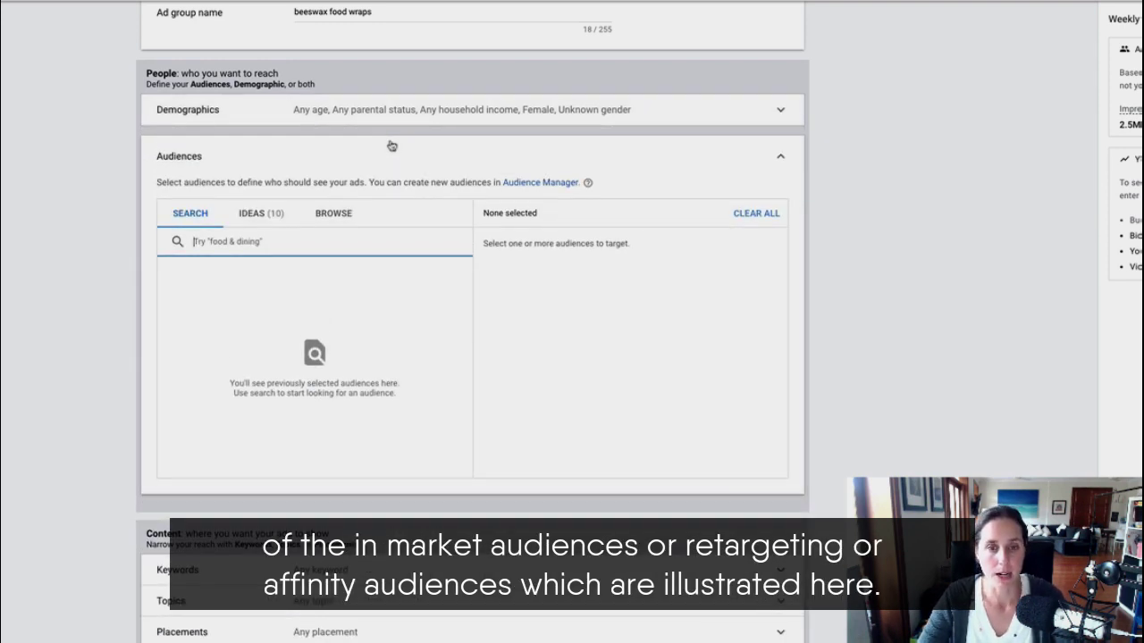
{"action": "left_click", "coordinate": [334, 214]}
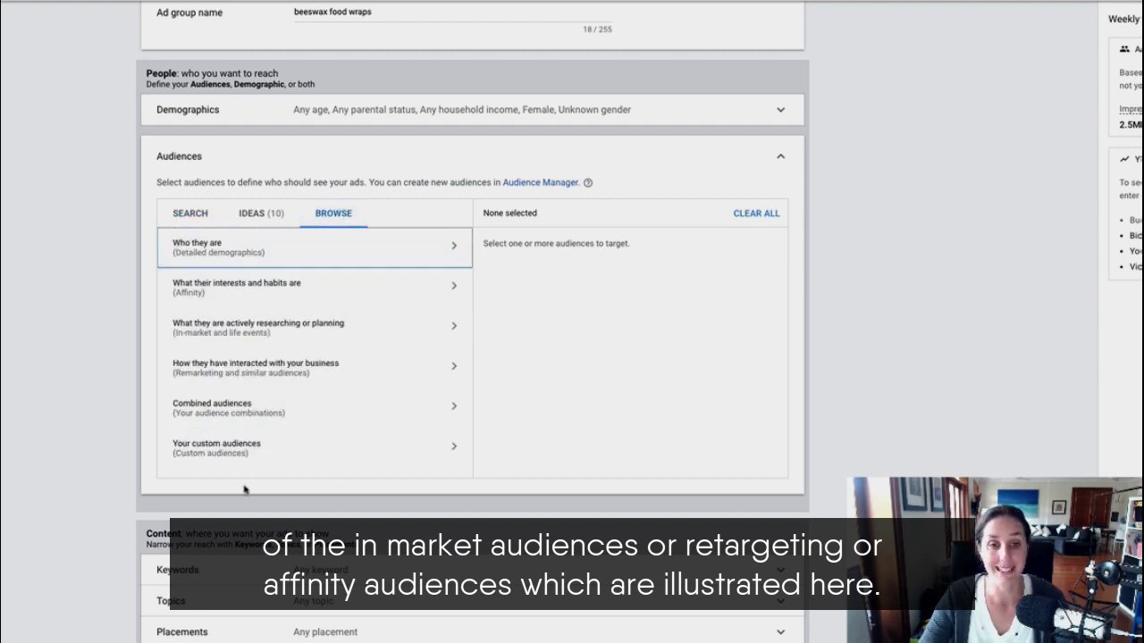
{"action": "scroll", "coordinate": [125, 224], "scroll_direction": "down", "scroll_amount": 2}
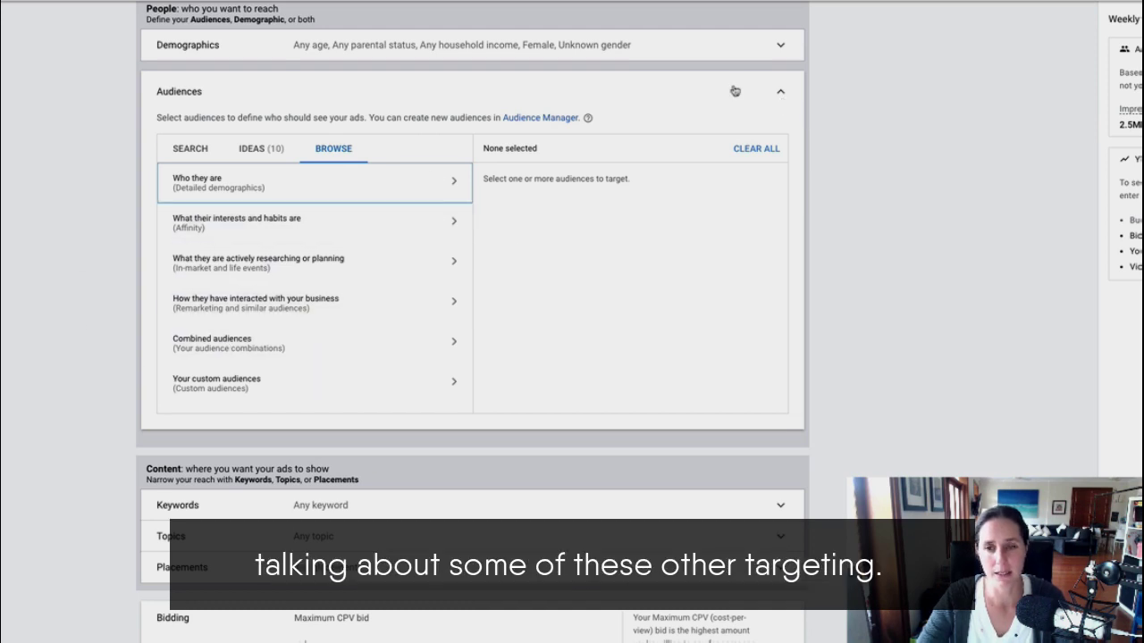
Leave audiences at any and enter the keywords 'beeswax food wraps' and 'beeswax wraps' on separate lines
{"action": "left_click", "coordinate": [780, 92]}
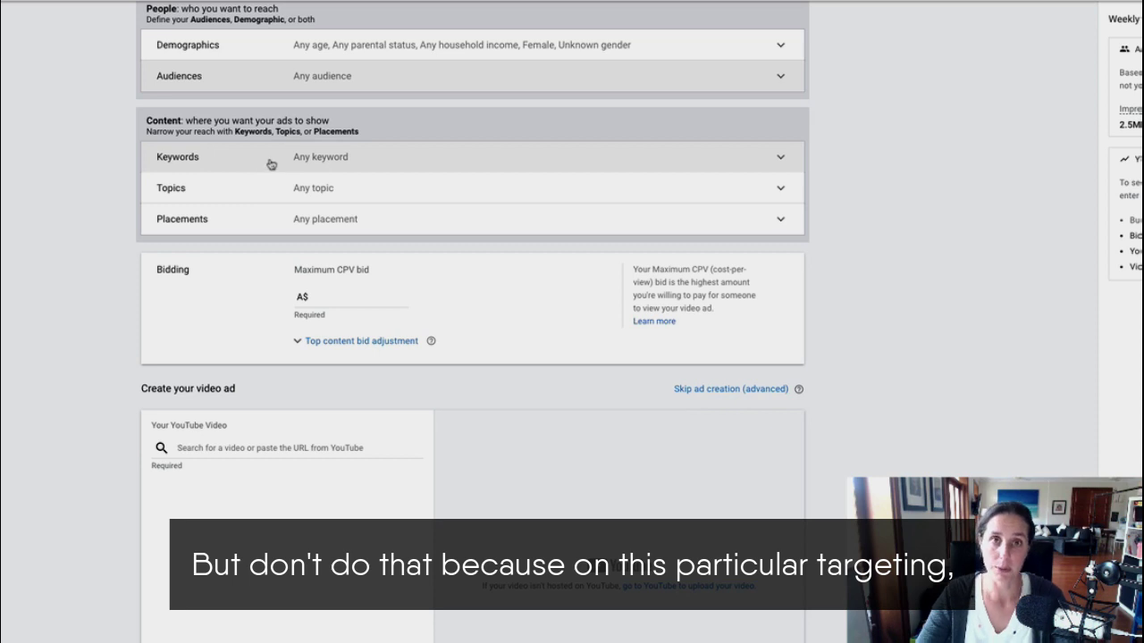
{"action": "left_click", "coordinate": [307, 161]}
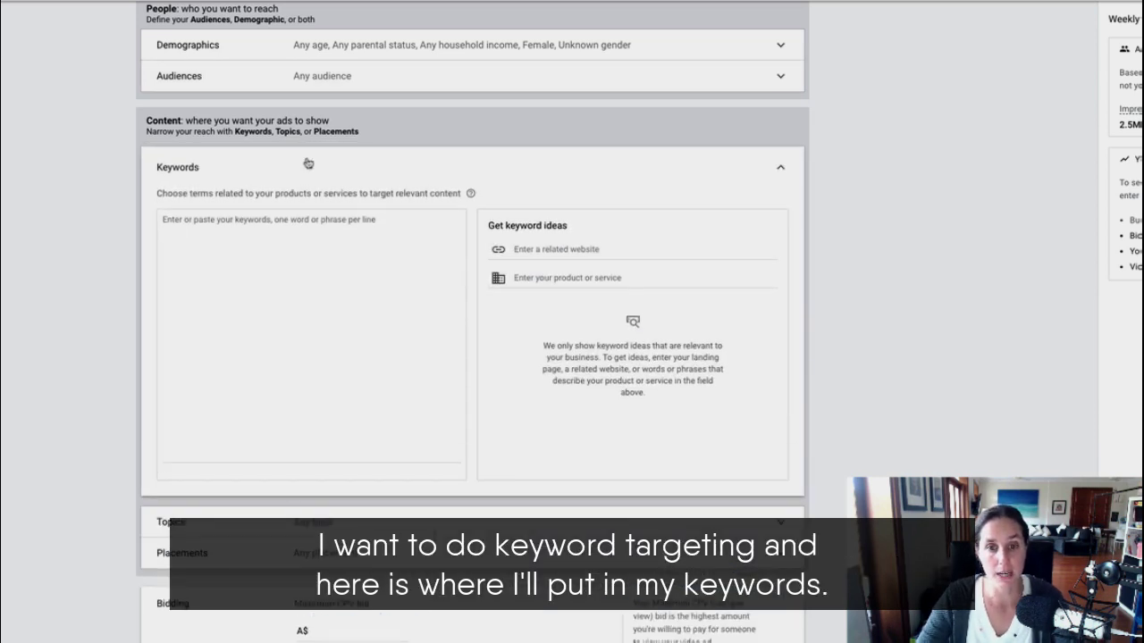
{"action": "left_click", "coordinate": [238, 262]}
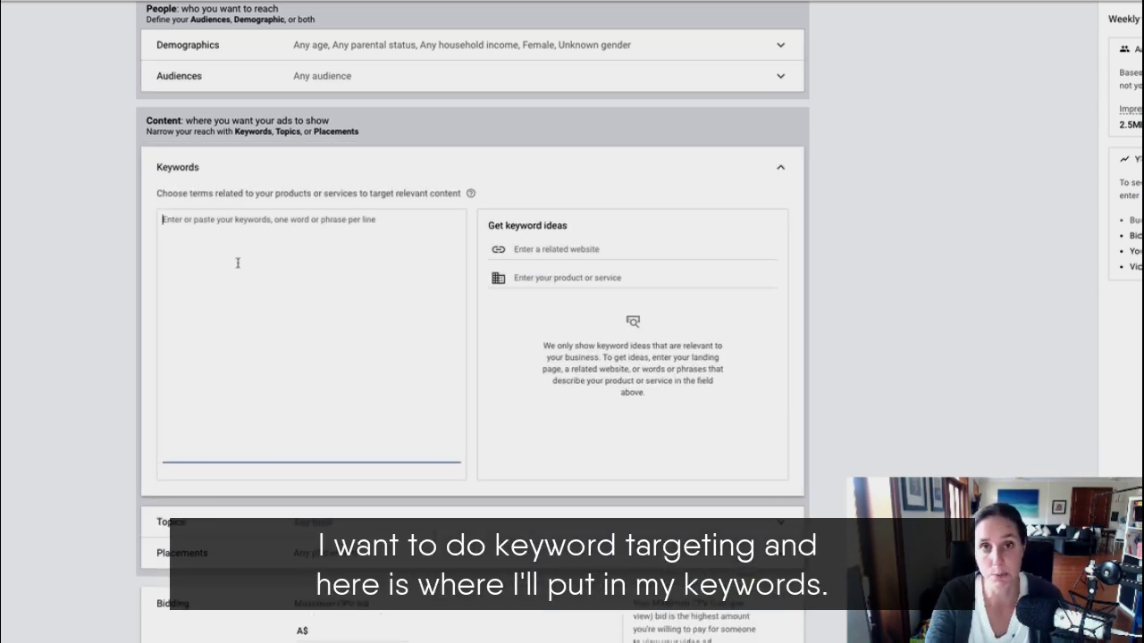
{"action": "type", "text": "be"}
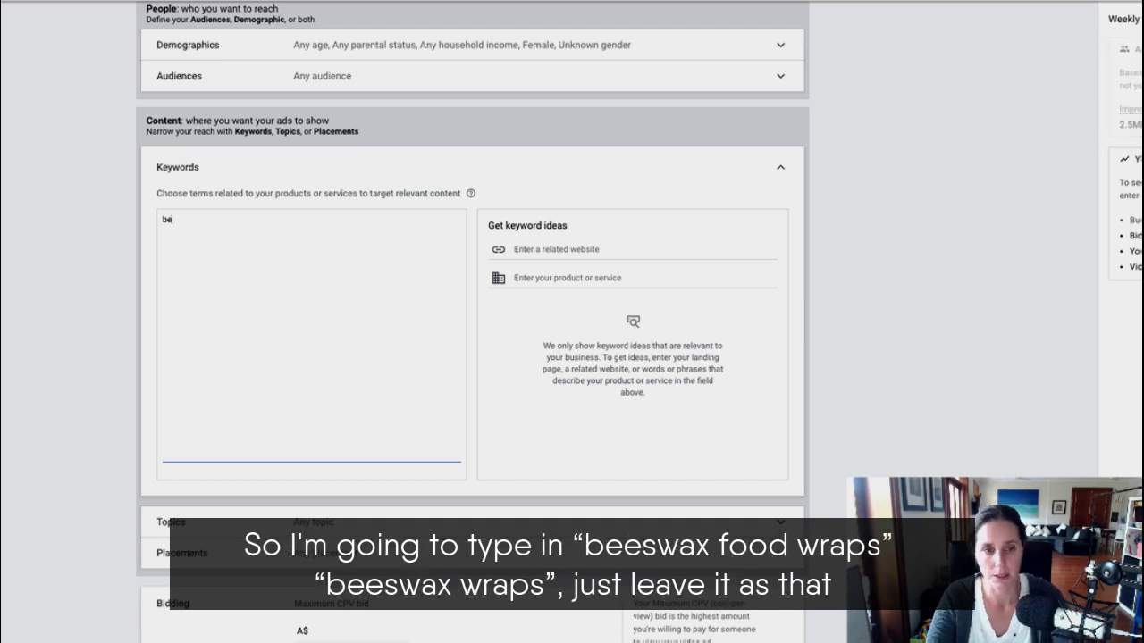
{"action": "type", "text": "eswax food wraps"}
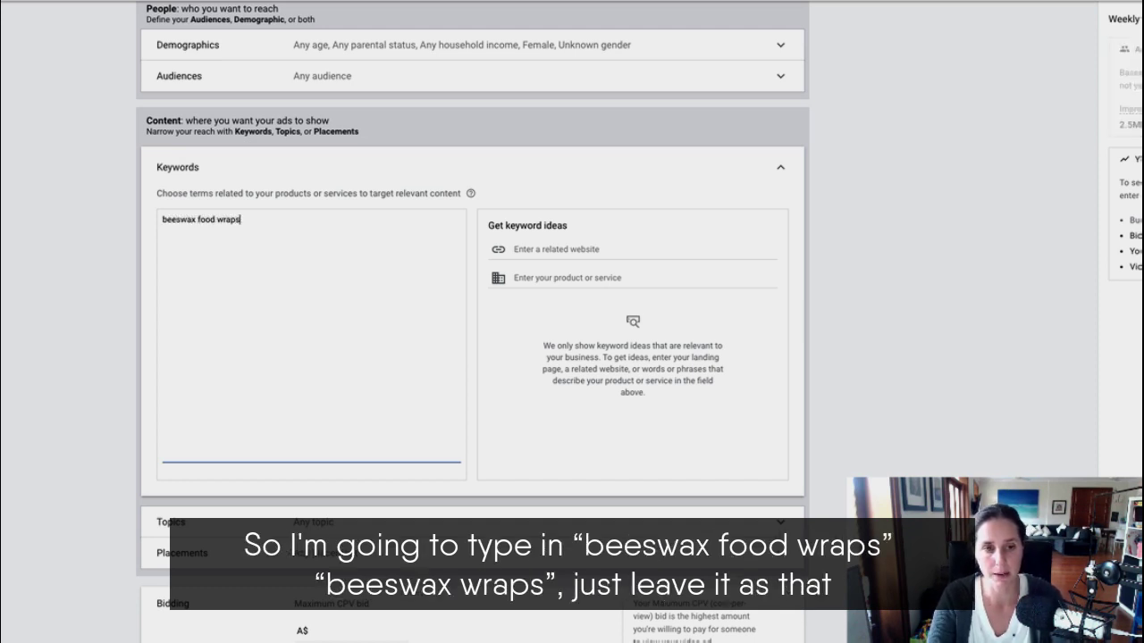
{"action": "key", "text": "Return"}
{"action": "type", "text": "beewa"}
{"action": "key", "text": "BackSpace"}
{"action": "key", "text": "BackSpace"}
{"action": "type", "text": "swax"}
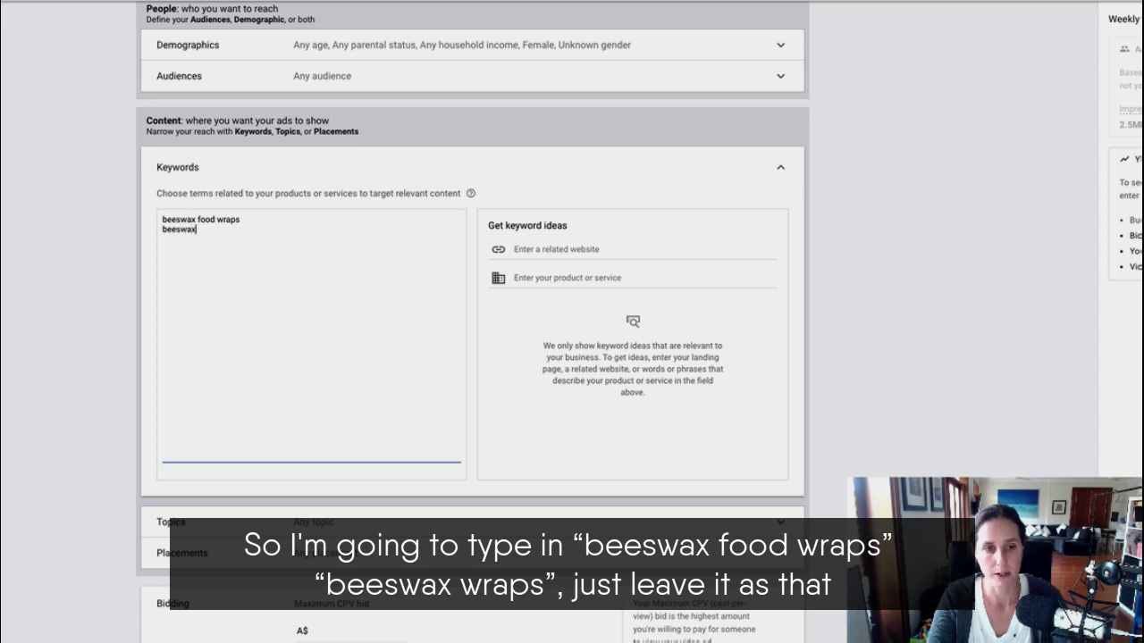
{"action": "type", "text": " wraps"}
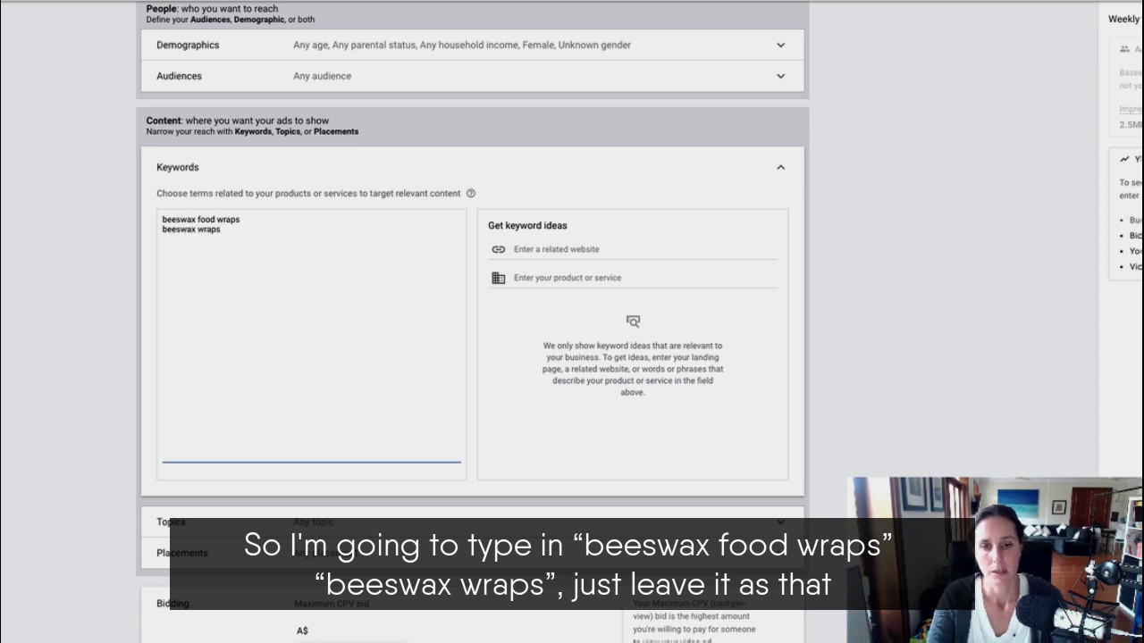
{"action": "scroll", "coordinate": [235, 204], "scroll_direction": "down", "scroll_amount": 1}
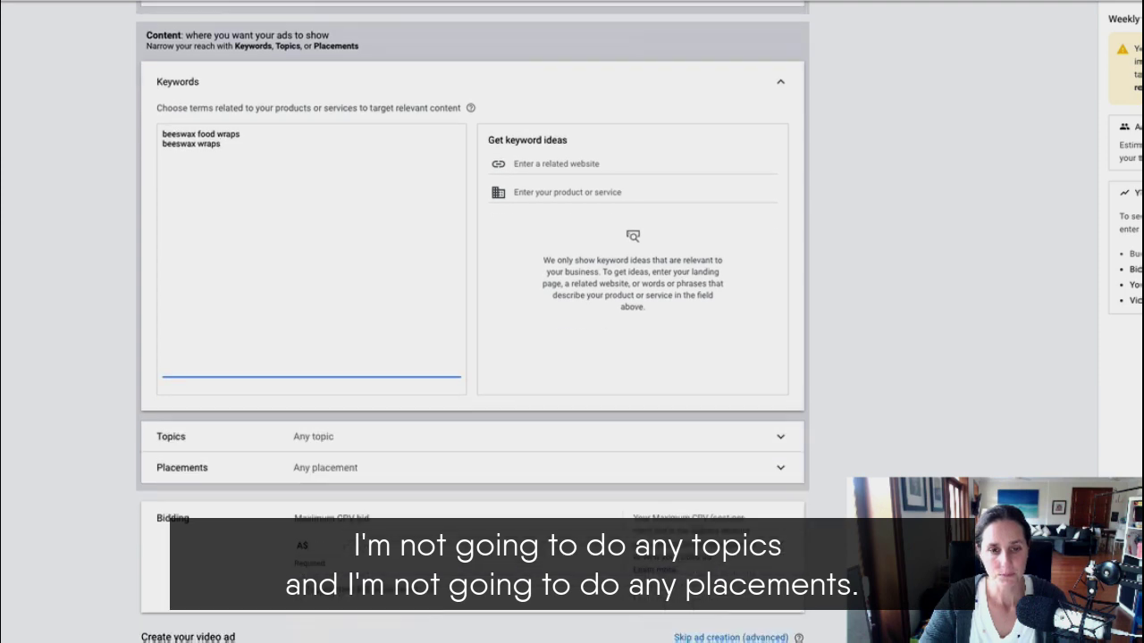
{"action": "scroll", "coordinate": [378, 396], "scroll_direction": "down", "scroll_amount": 1}
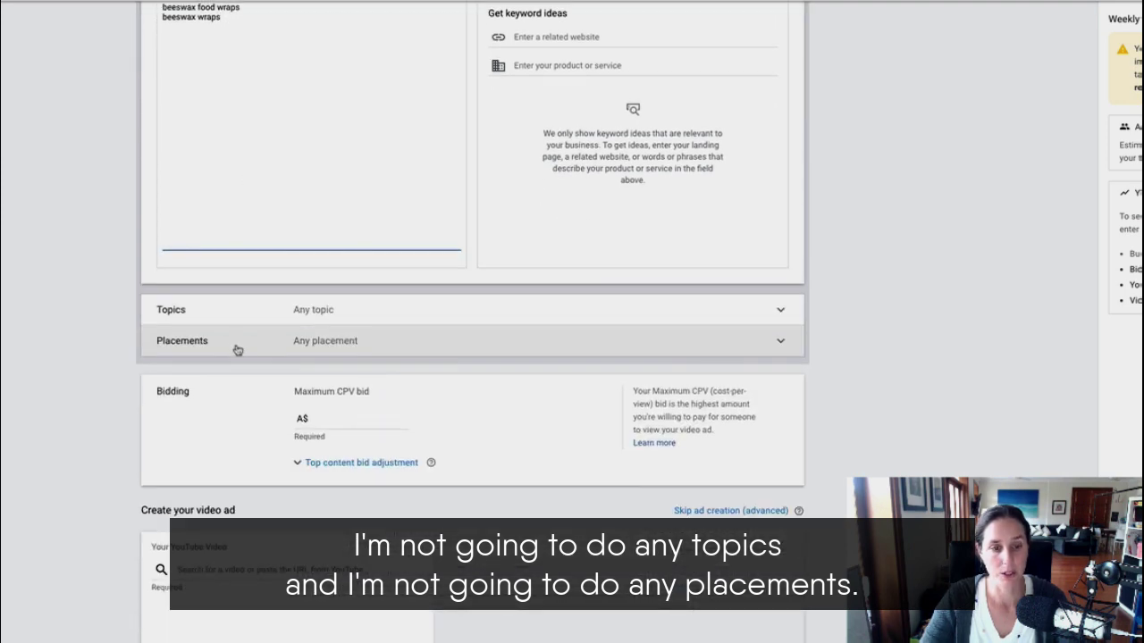
{"action": "scroll", "coordinate": [286, 346], "scroll_direction": "down", "scroll_amount": 1}
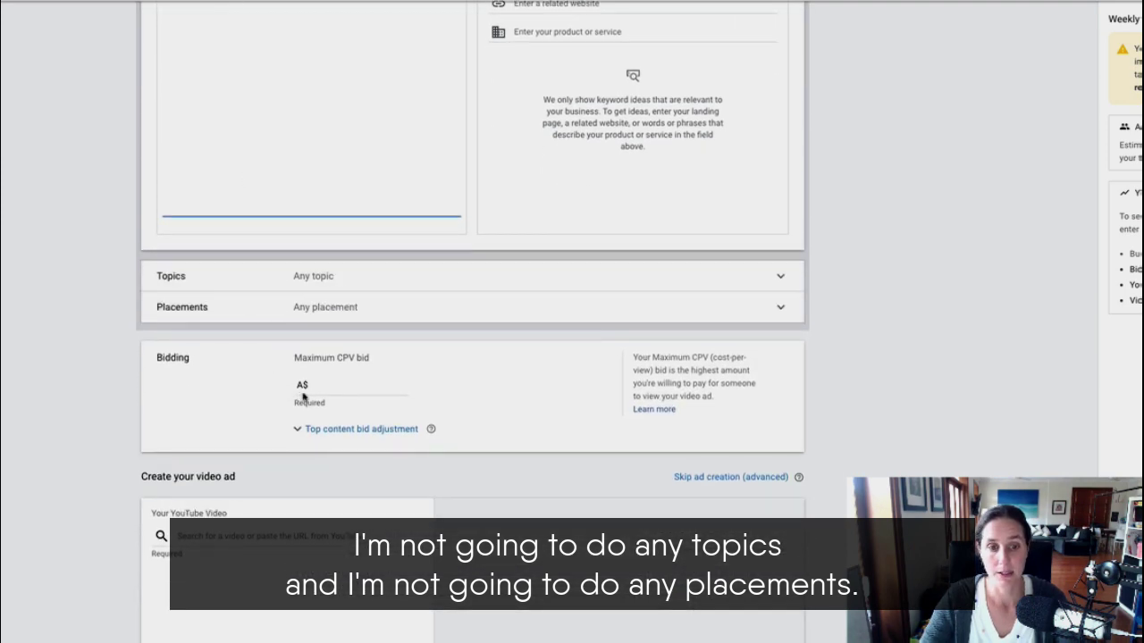
Enter a Maximum CPV bid of A$0.10, then scroll to Create your video ad and pause the demo video
{"action": "left_click", "coordinate": [358, 386]}
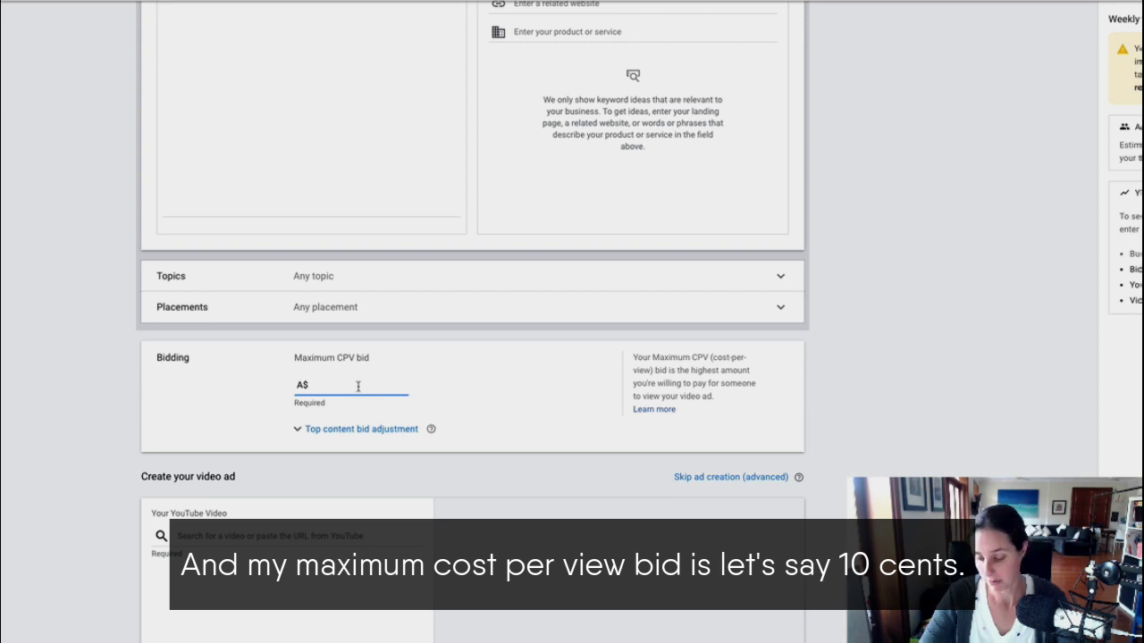
{"action": "type", "text": "0.10"}
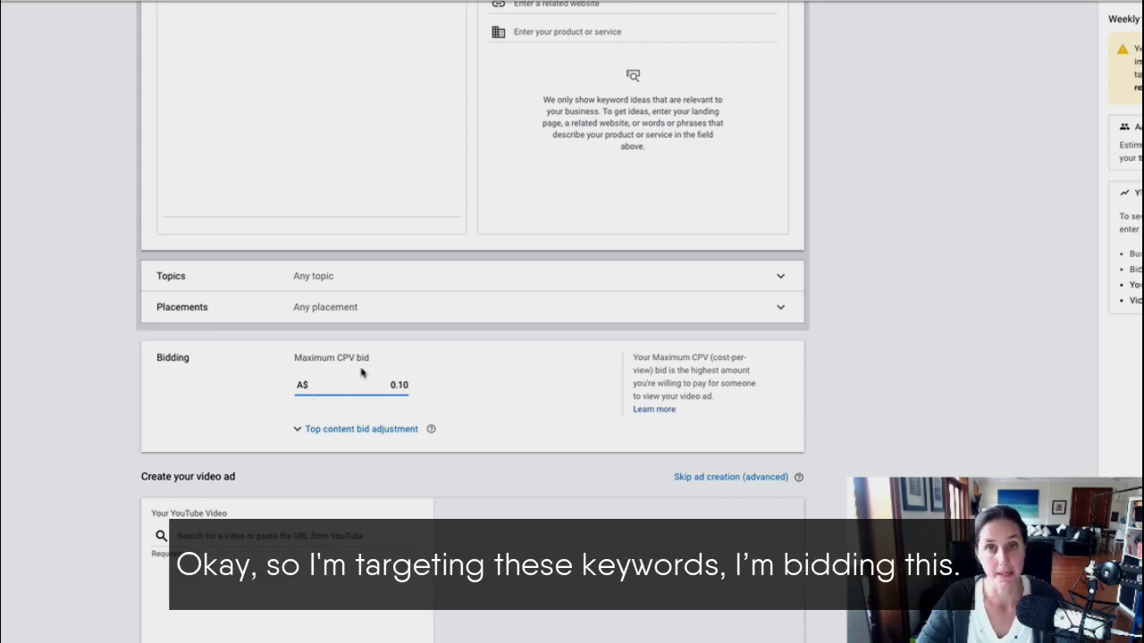
{"action": "scroll", "coordinate": [366, 362], "scroll_direction": "up", "scroll_amount": 2}
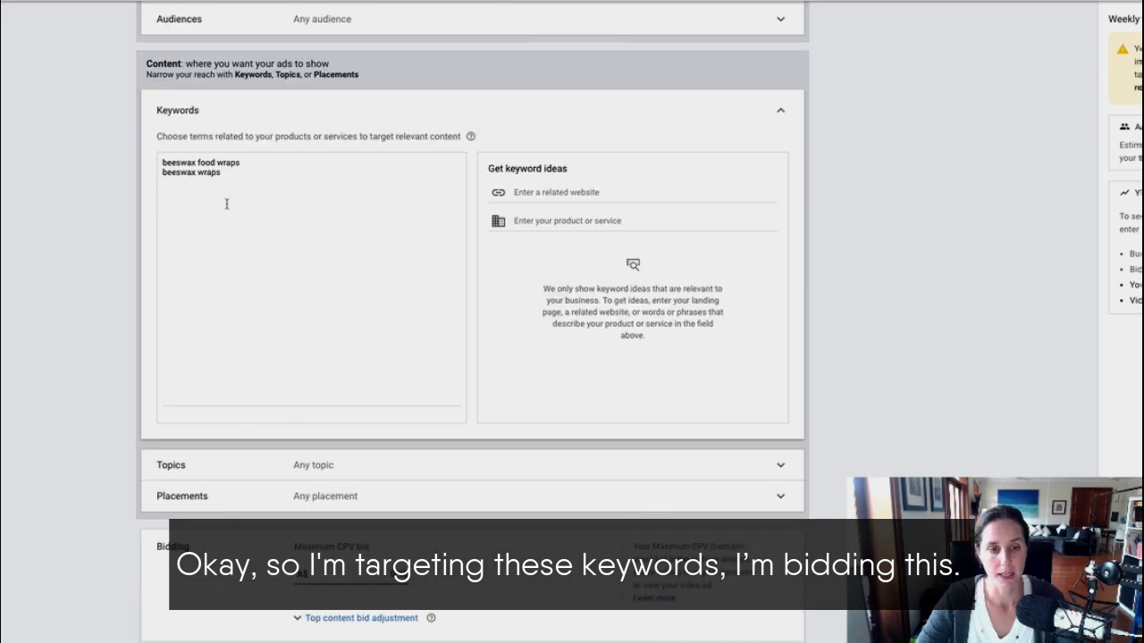
{"action": "scroll", "coordinate": [230, 223], "scroll_direction": "down", "scroll_amount": 1}
{"action": "scroll", "coordinate": [286, 418], "scroll_direction": "down", "scroll_amount": 2}
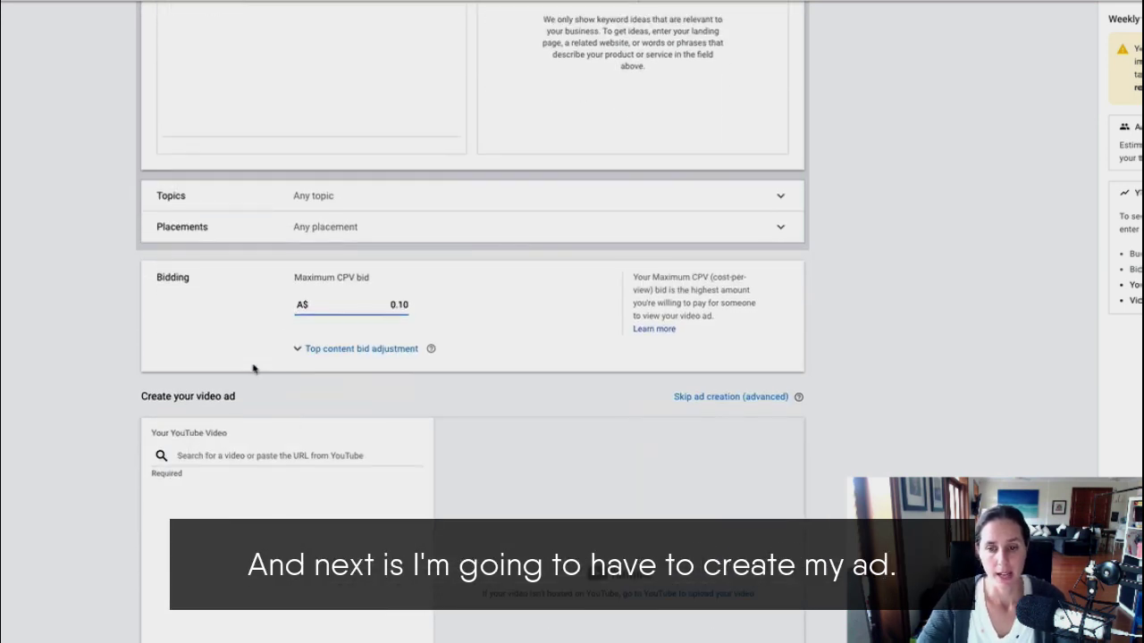
{"action": "scroll", "coordinate": [254, 367], "scroll_direction": "down", "scroll_amount": 1}
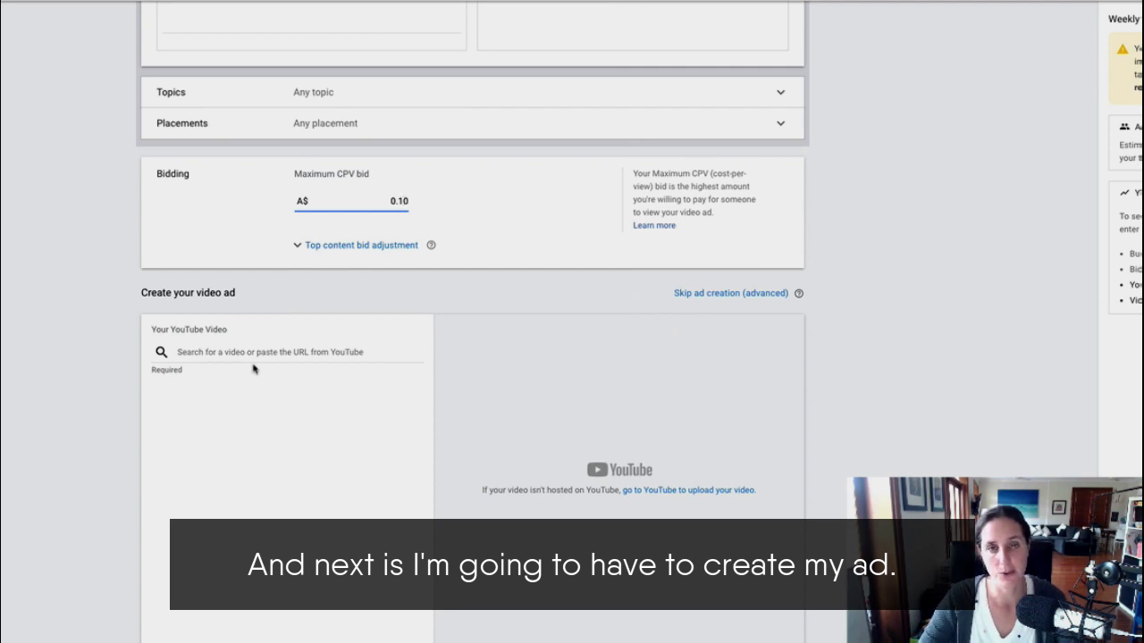
{"action": "scroll", "coordinate": [254, 368], "scroll_direction": "down", "scroll_amount": 1}
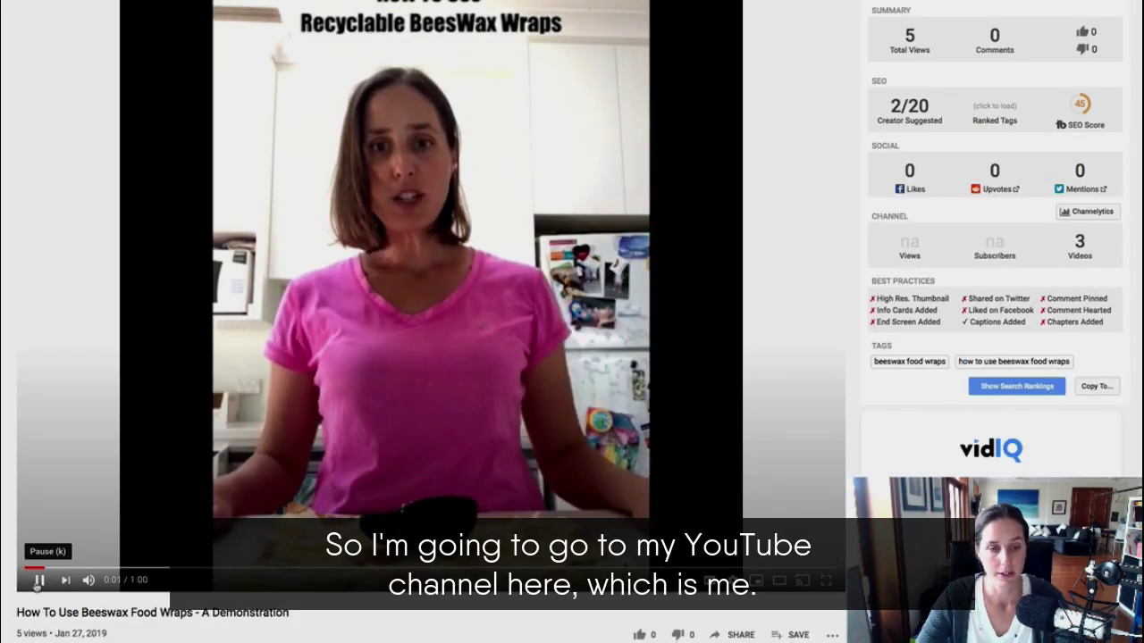
{"action": "left_click", "coordinate": [39, 580]}
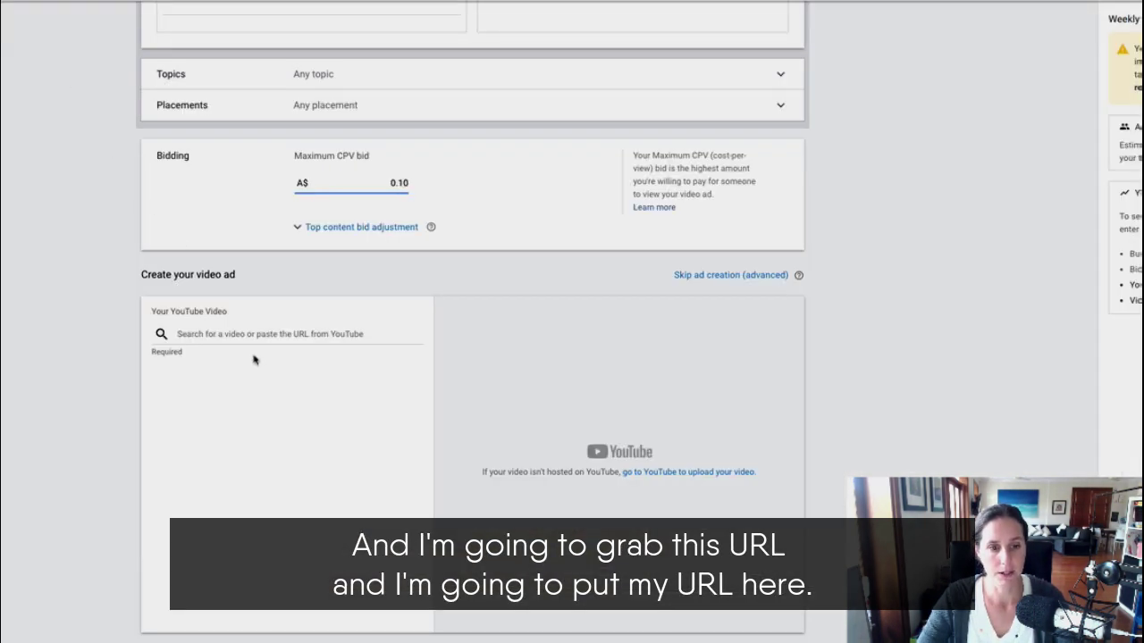
Paste the 'How To Use Beeswax Food Wraps' YouTube link as the video and choose Skippable in-stream ad
{"action": "left_click", "coordinate": [251, 334]}
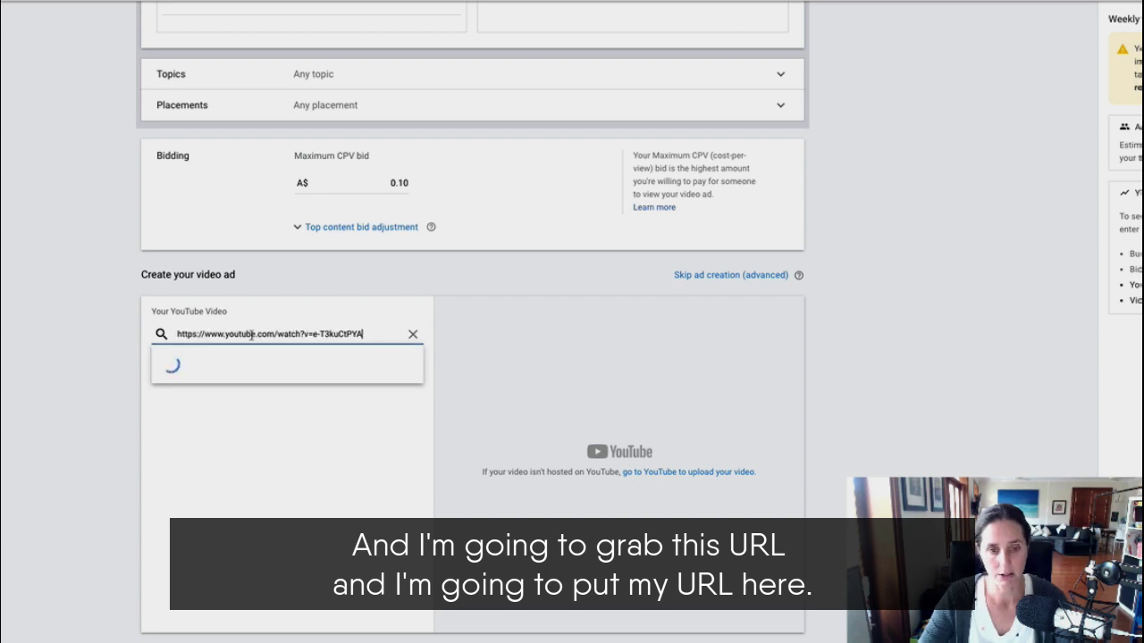
{"action": "key", "text": "ctrl+v"}
{"action": "scroll", "coordinate": [66, 288], "scroll_direction": "down", "scroll_amount": 2}
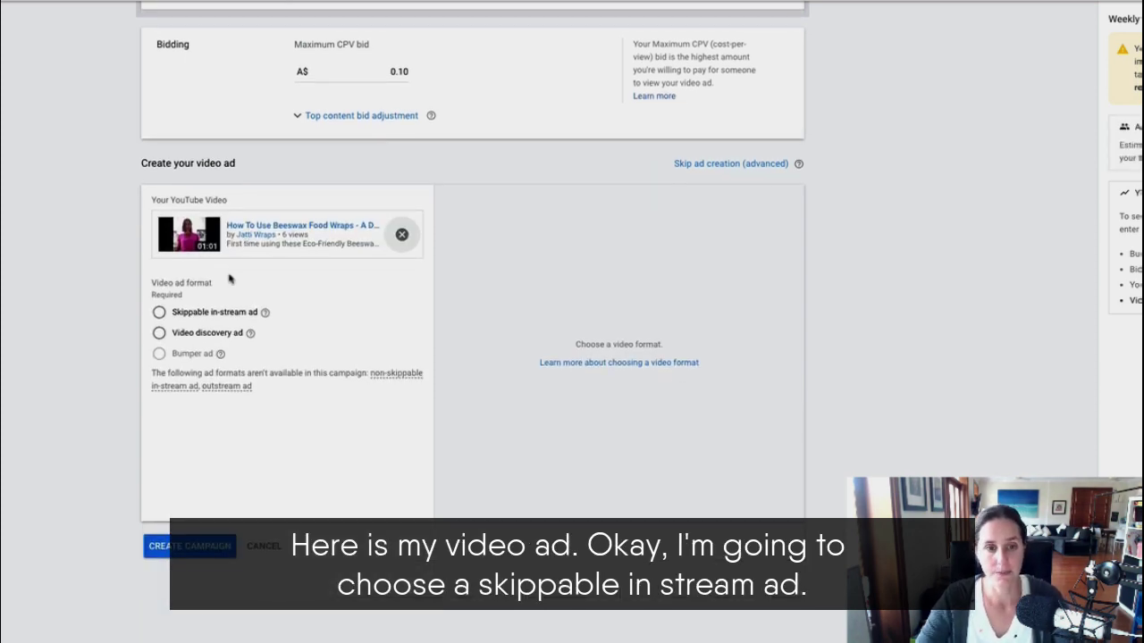
{"action": "left_click", "coordinate": [159, 311]}
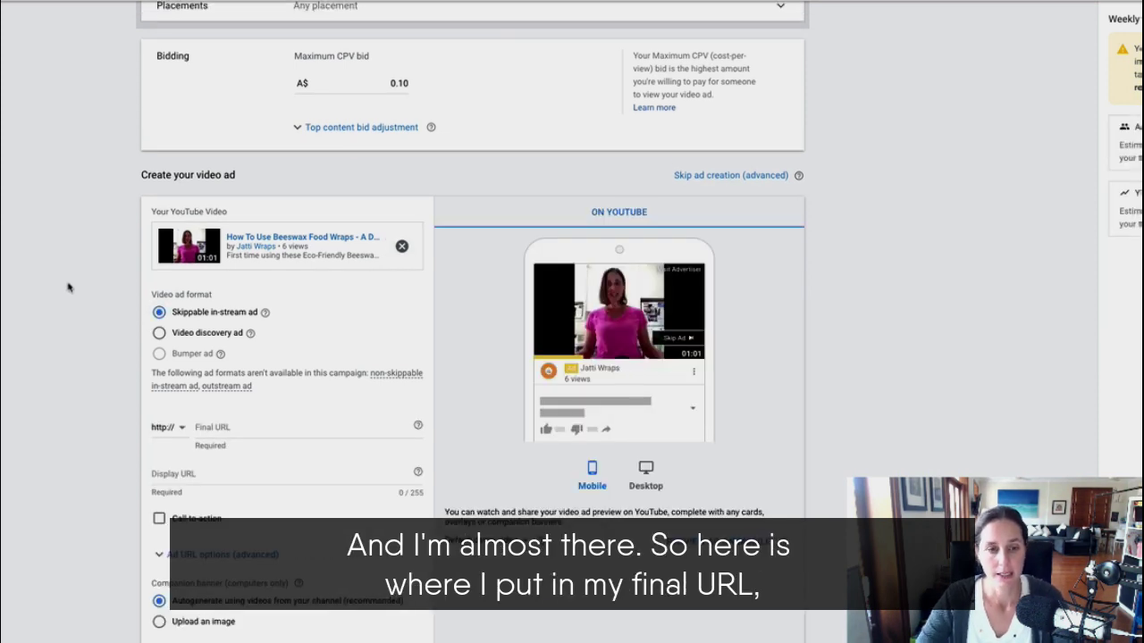
{"action": "scroll", "coordinate": [69, 286], "scroll_direction": "down", "scroll_amount": 1}
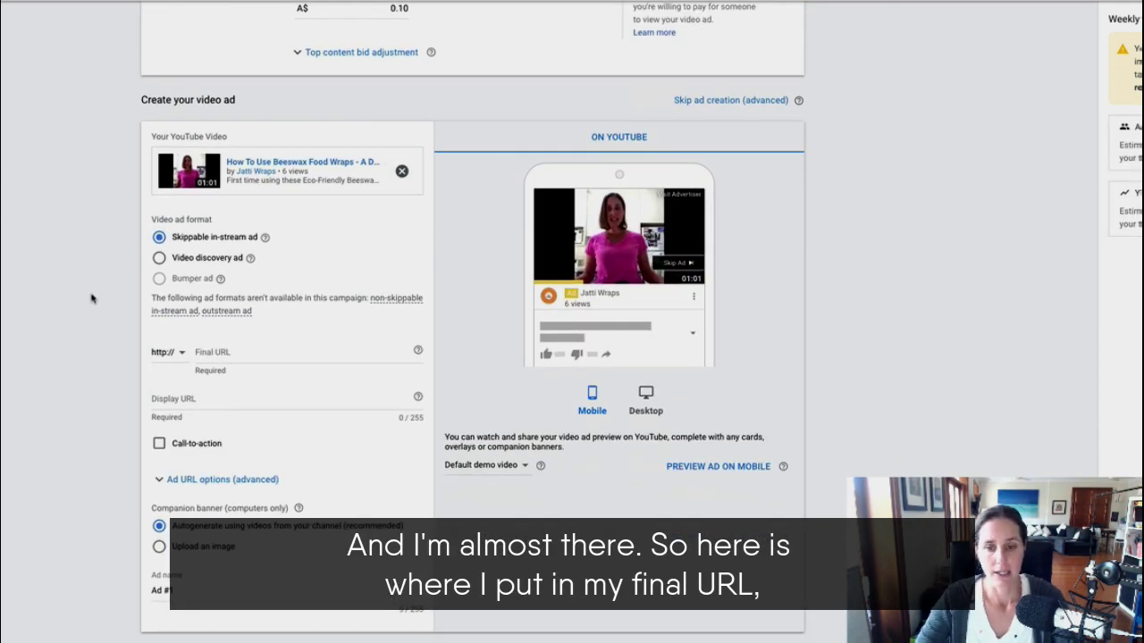
{"action": "scroll", "coordinate": [94, 301], "scroll_direction": "down", "scroll_amount": 1}
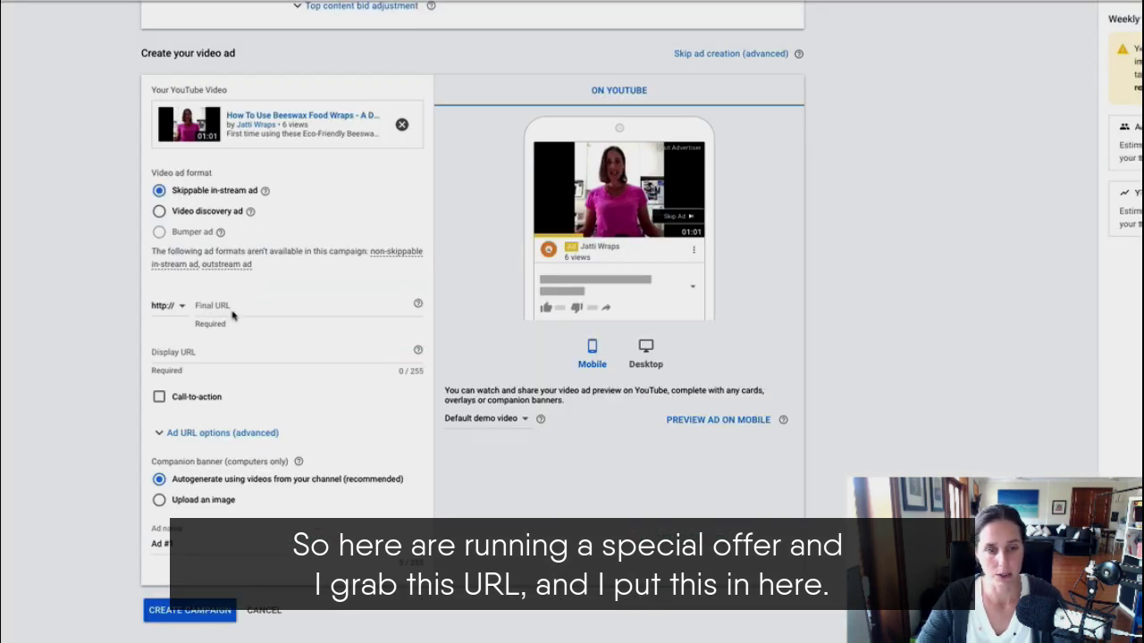
Paste jattiwraps.com/special-offer into both the Final URL and Display URL fields
{"action": "left_click", "coordinate": [231, 308]}
{"action": "type", "text": "jattiwraps.com/special-offer"}
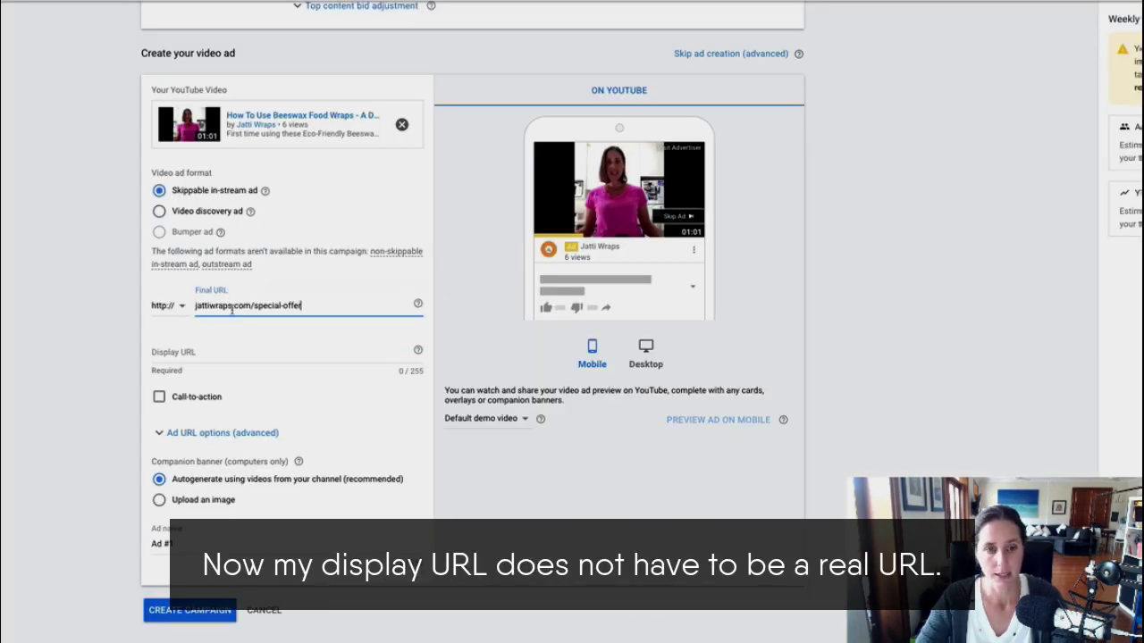
{"action": "left_click", "coordinate": [201, 354]}
{"action": "type", "text": "jattiwraps.com/special-offer"}
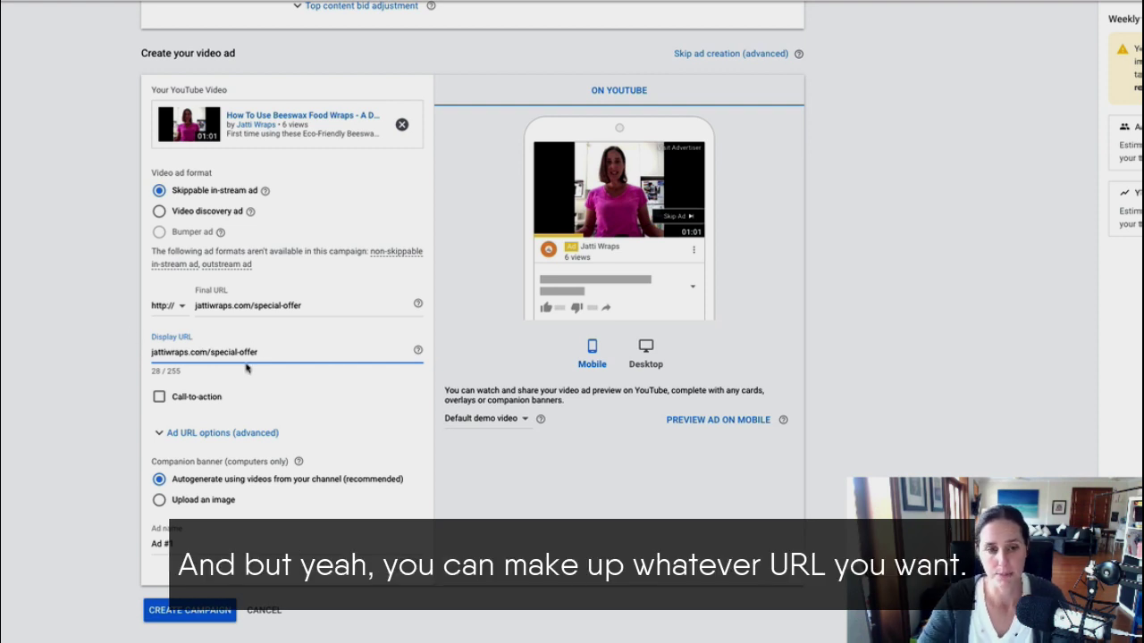
{"action": "scroll", "coordinate": [246, 367], "scroll_direction": "down", "scroll_amount": 1}
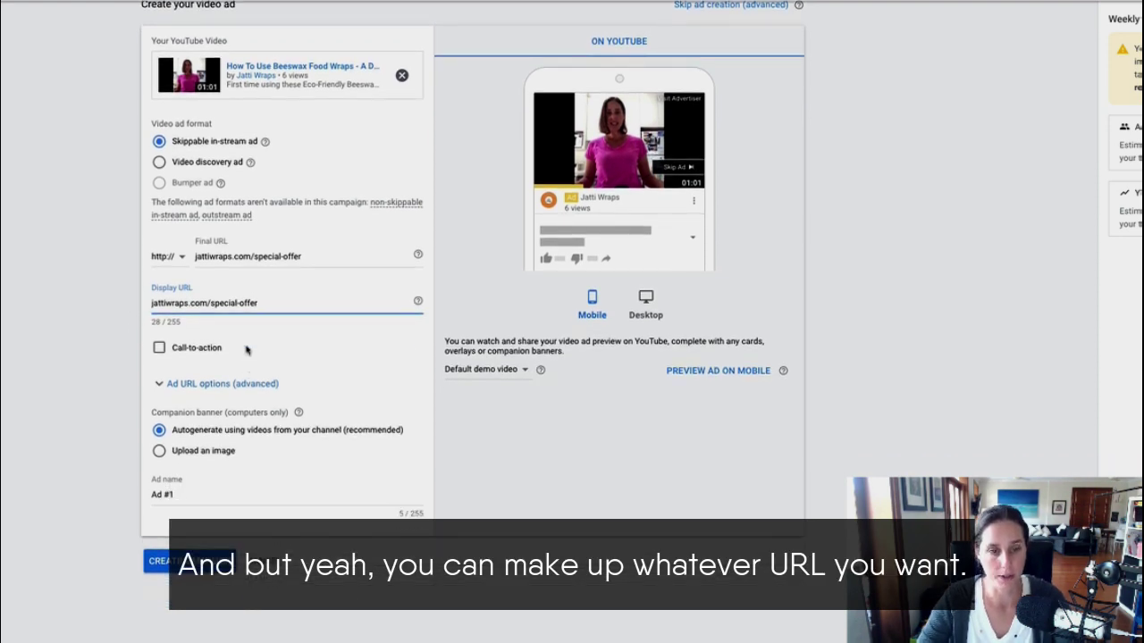
{"action": "left_click_drag", "start_coordinate": [304, 258], "coordinate": [209, 260]}
{"action": "left_click", "coordinate": [209, 257]}
{"action": "scroll", "coordinate": [209, 250], "scroll_direction": "down", "scroll_amount": 1}
Switch on the call-to-action and enter 'Free Offer' as its text
{"action": "left_click", "coordinate": [159, 333]}
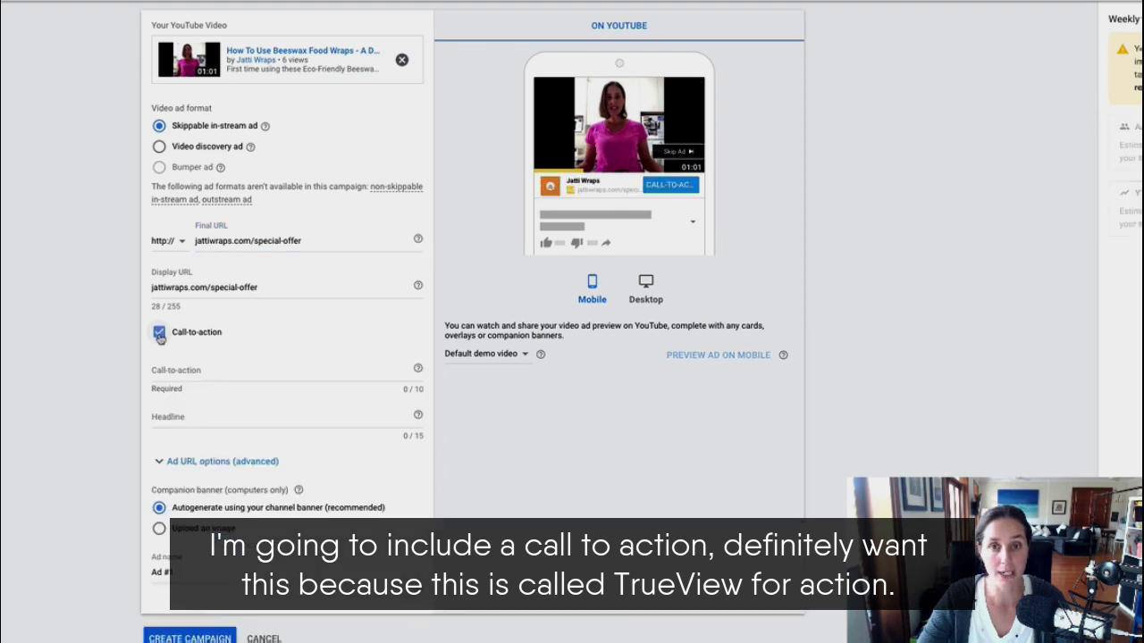
{"action": "scroll", "coordinate": [31, 296], "scroll_direction": "down", "scroll_amount": 3}
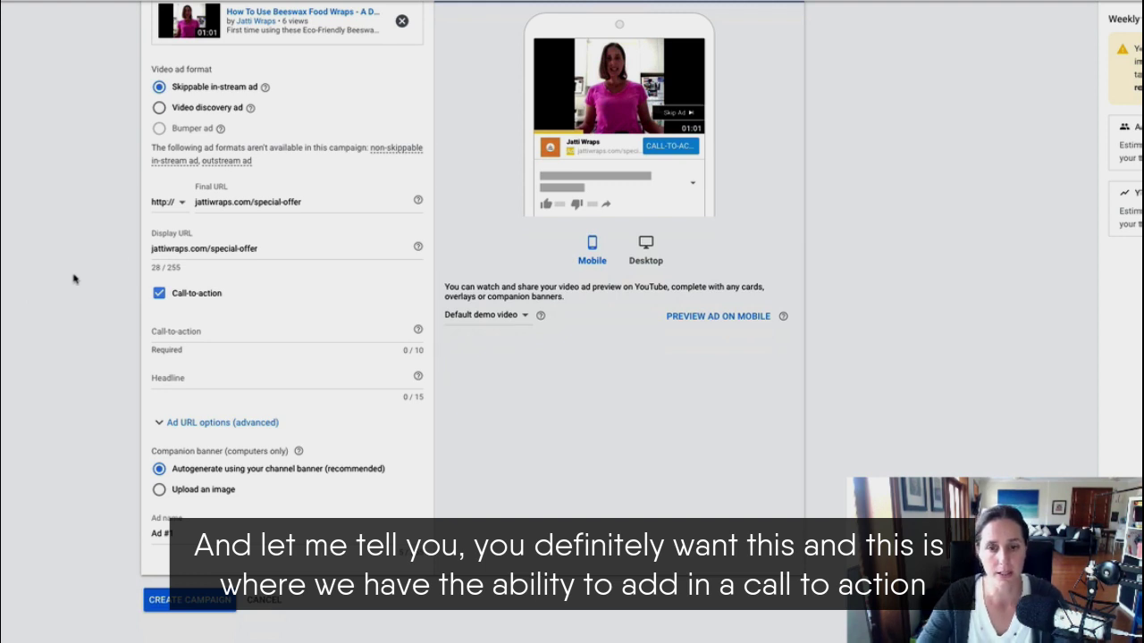
{"action": "left_click", "coordinate": [175, 336]}
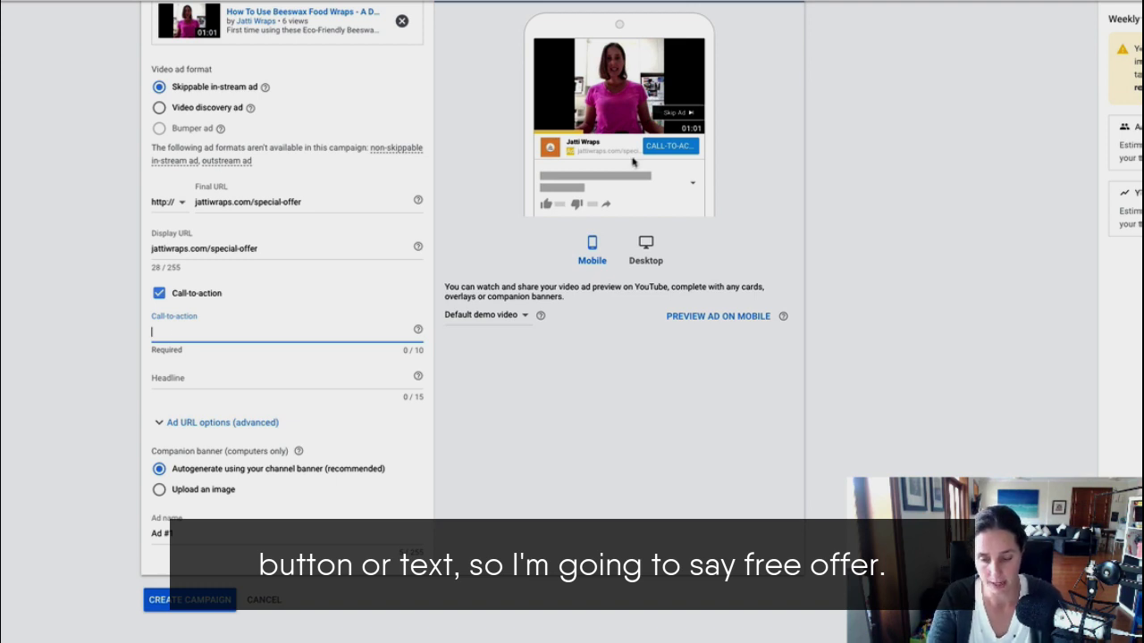
{"action": "type", "text": "Free Offer"}
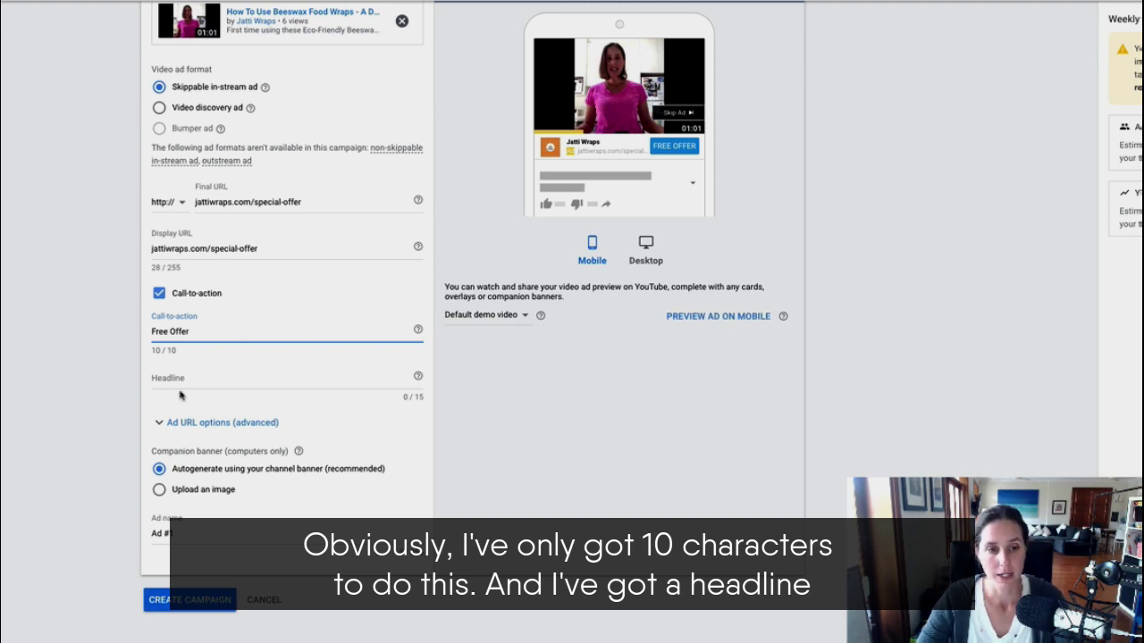
Enter the headline 'Beeswax Wraps' and show the desktop preview of the ad
{"action": "left_click", "coordinate": [182, 381]}
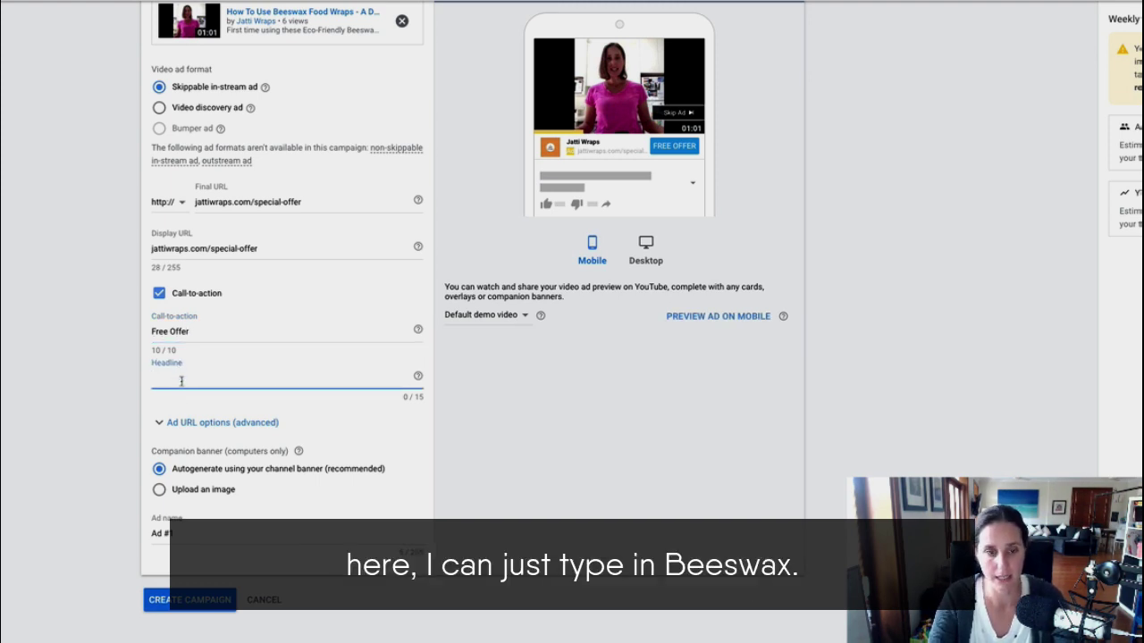
{"action": "type", "text": "Beeswax Foo"}
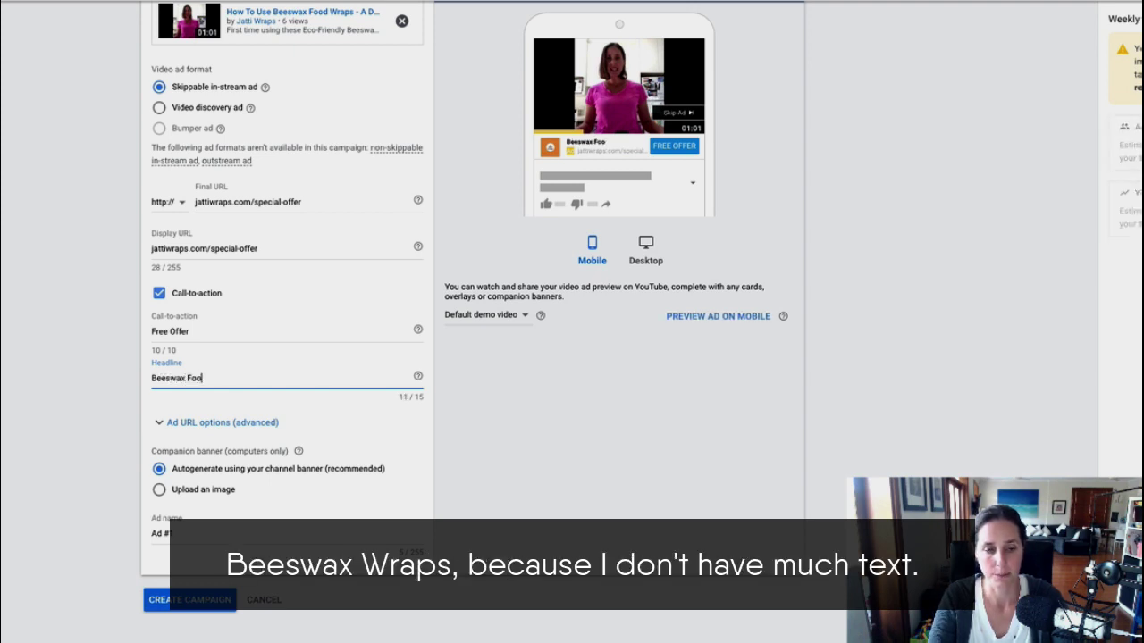
{"action": "key", "text": "BackSpace"}
{"action": "key", "text": "BackSpace"}
{"action": "key", "text": "BackSpace"}
{"action": "type", "text": "Wraps"}
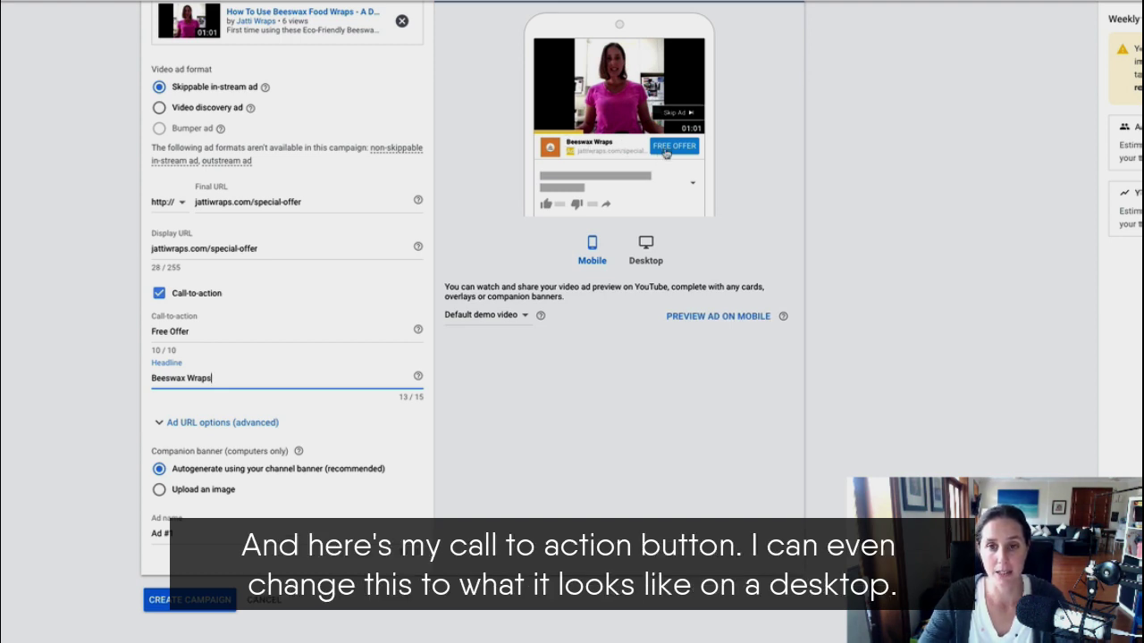
{"action": "left_click", "coordinate": [644, 262]}
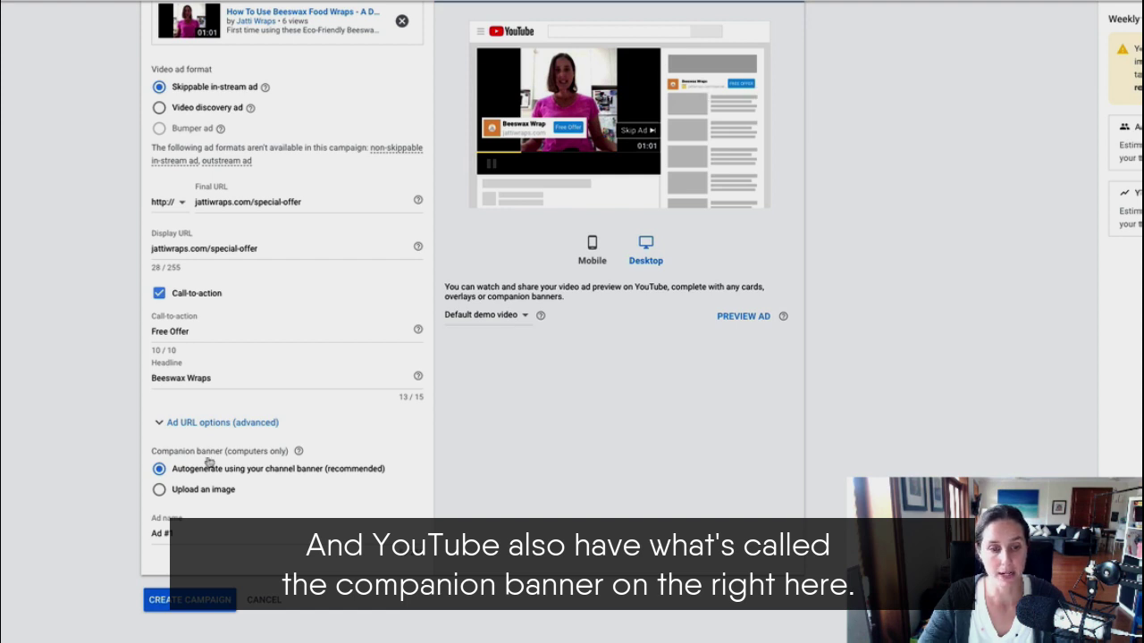
{"action": "scroll", "coordinate": [188, 473], "scroll_direction": "down", "scroll_amount": 1}
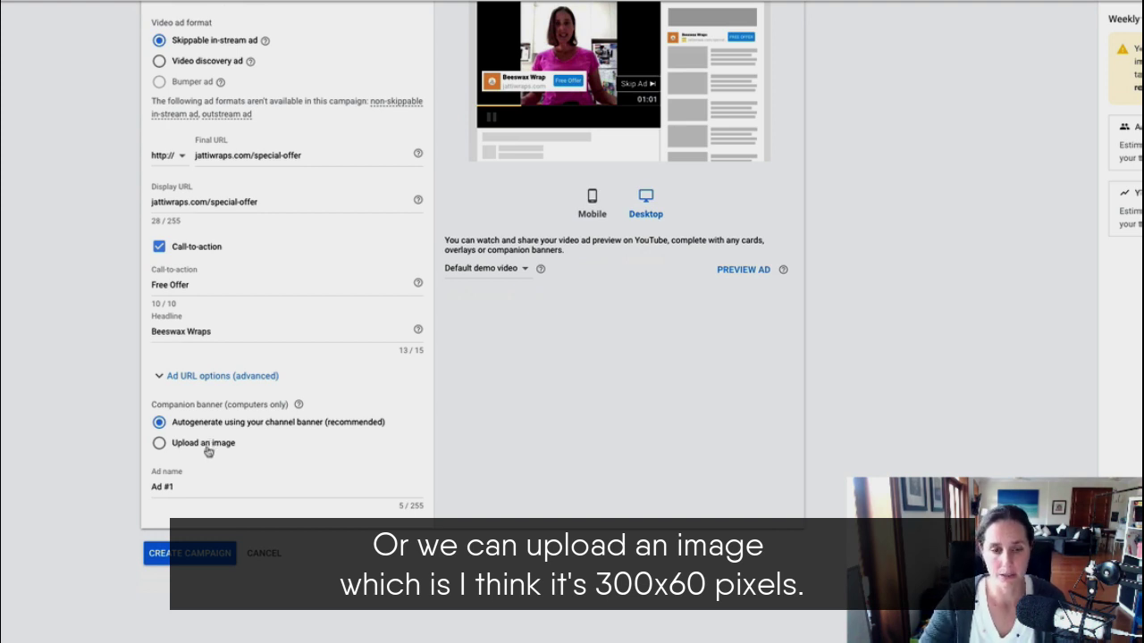
{"action": "left_click", "coordinate": [207, 451]}
{"action": "left_click_drag", "start_coordinate": [217, 503], "coordinate": [244, 506]}
{"action": "left_click", "coordinate": [244, 506]}
{"action": "left_click", "coordinate": [159, 422]}
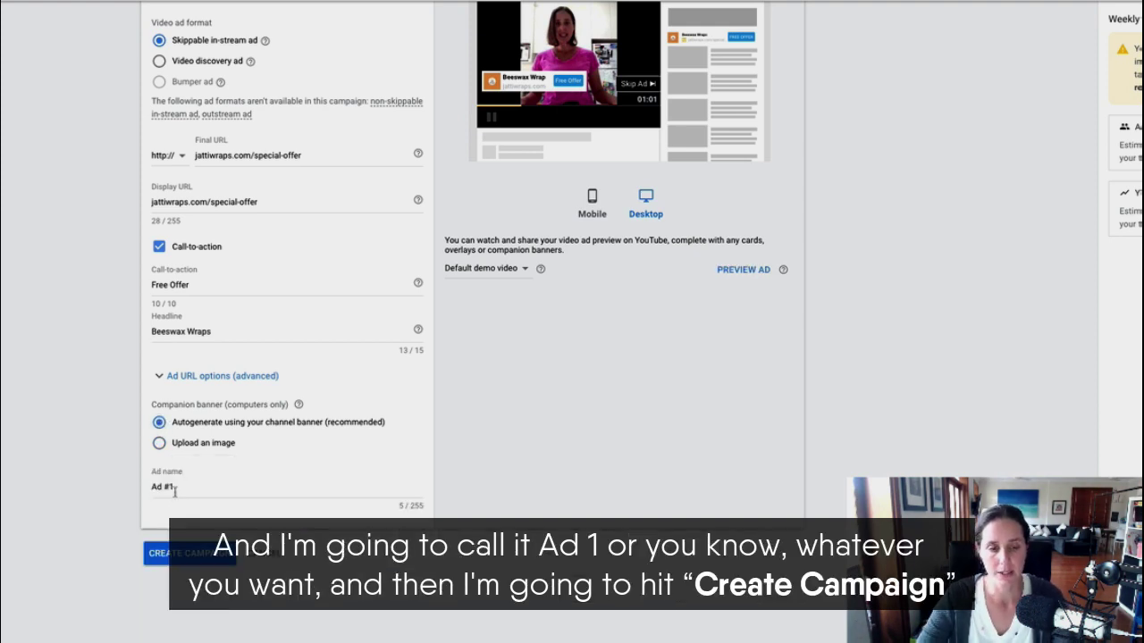
Create the YT - keyword campaign and continue through to the new campaign
{"action": "left_click", "coordinate": [185, 553]}
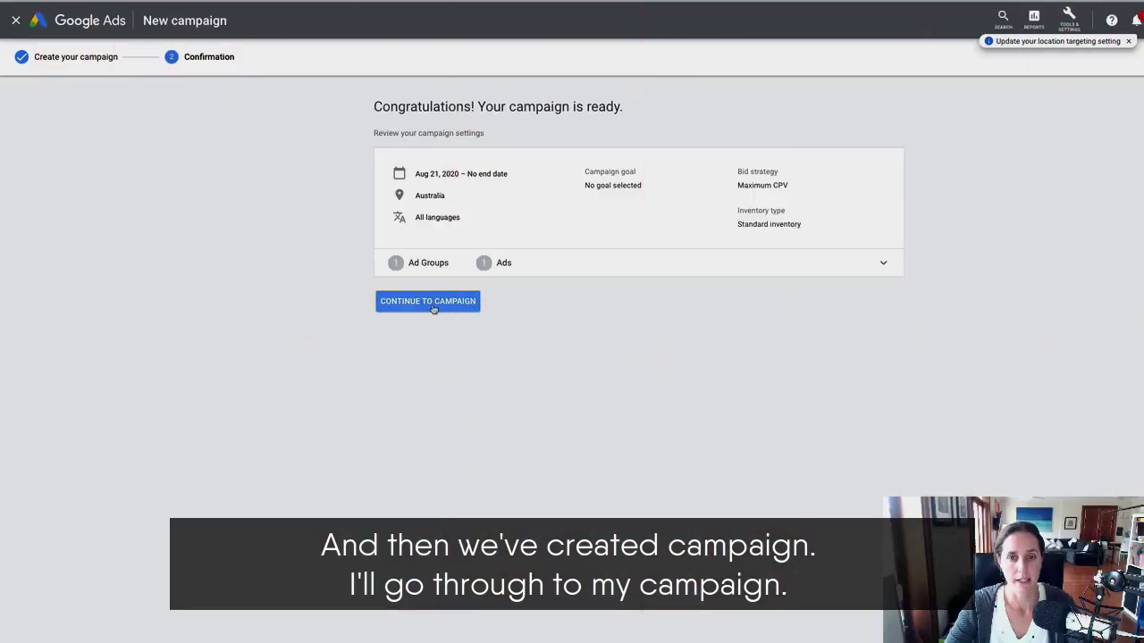
{"action": "left_click", "coordinate": [430, 304]}
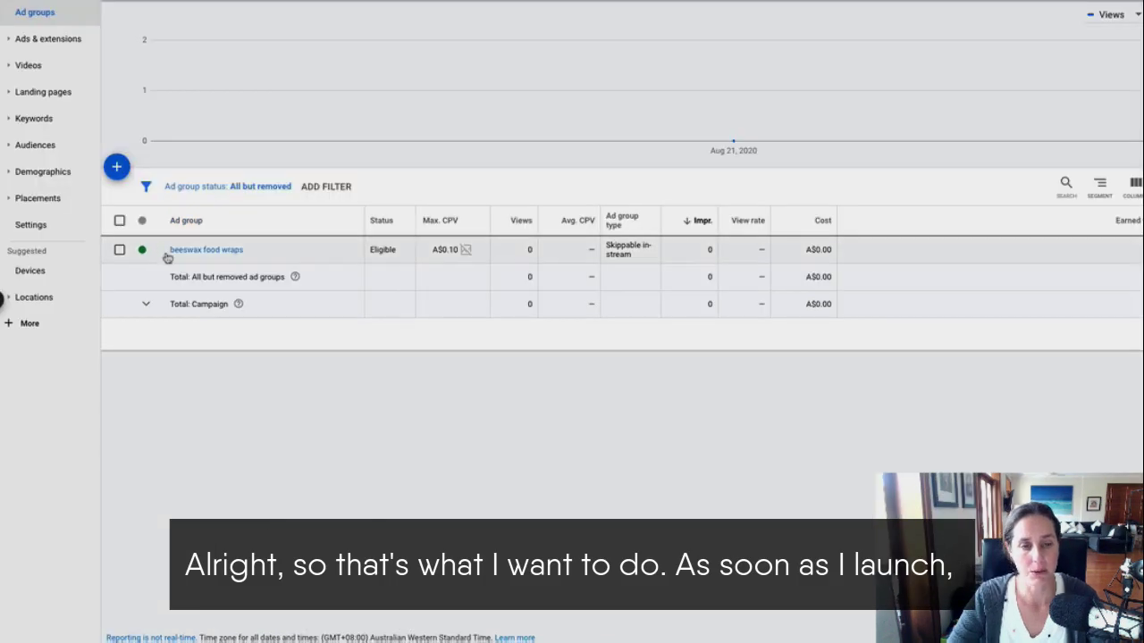
Add the Default Placement List as a campaign-level placement exclusion and save it
{"action": "left_click", "coordinate": [27, 199]}
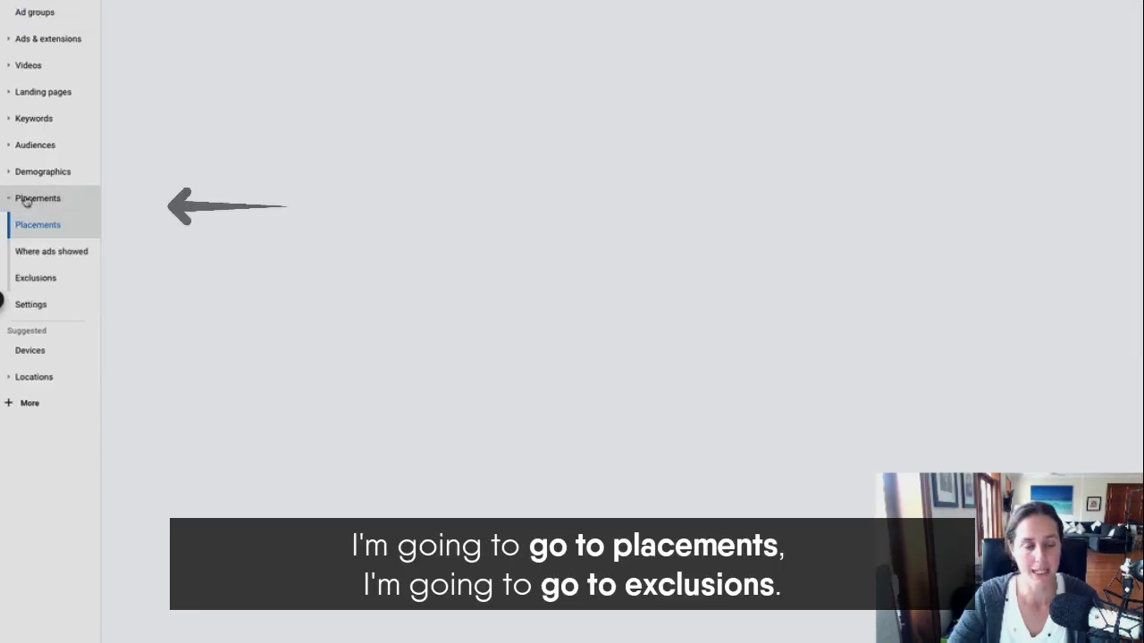
{"action": "left_click", "coordinate": [37, 283]}
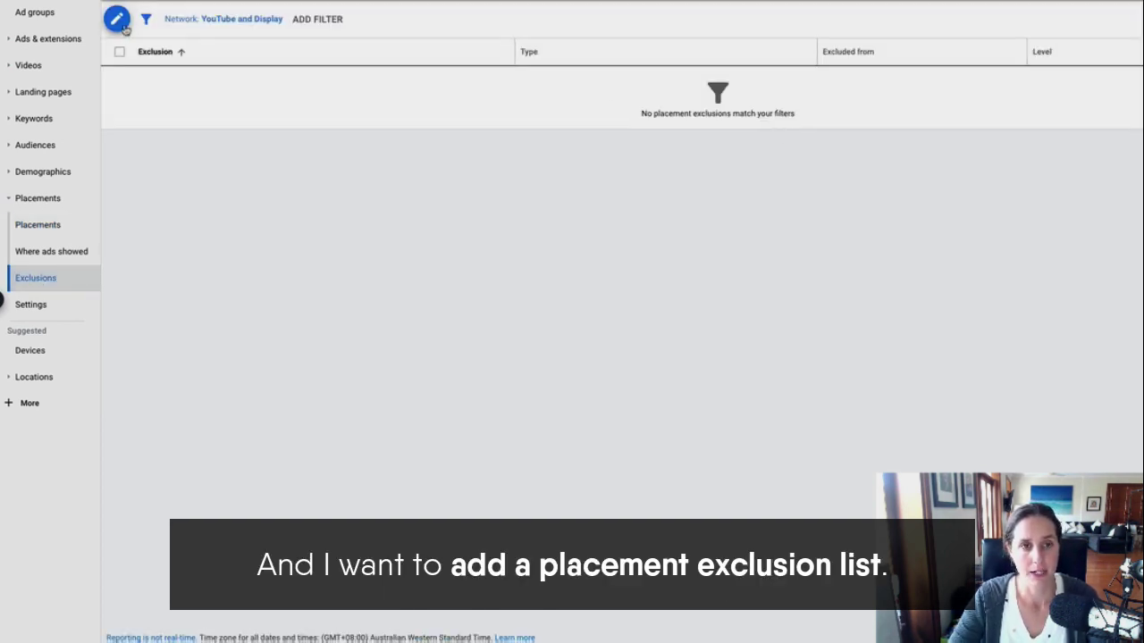
{"action": "left_click", "coordinate": [122, 26]}
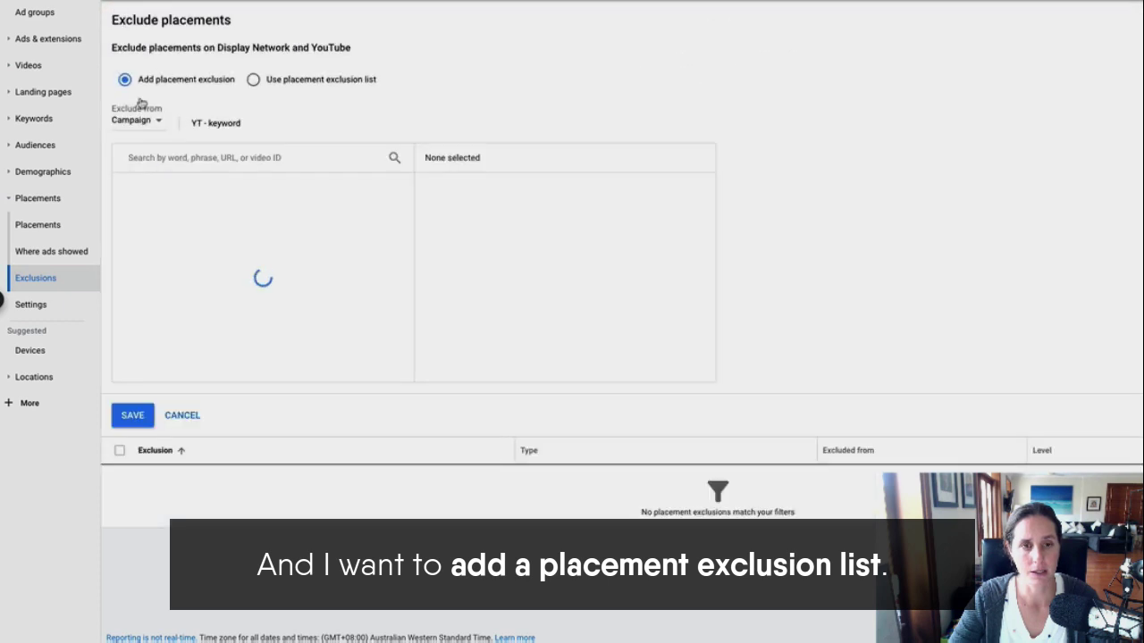
{"action": "left_click", "coordinate": [303, 81]}
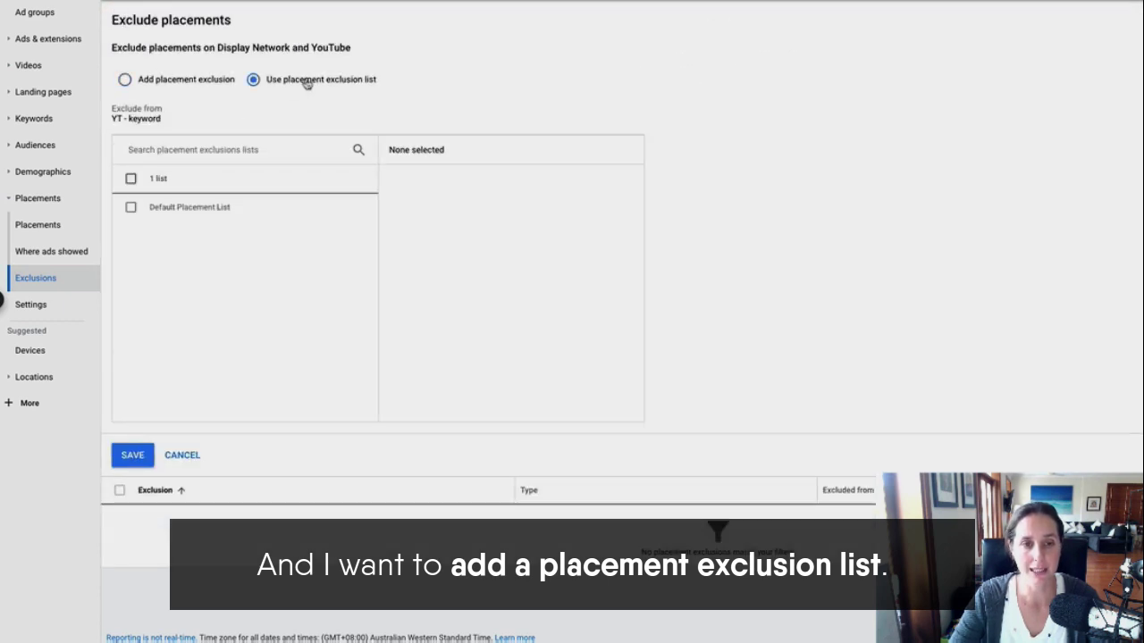
{"action": "left_click", "coordinate": [131, 208]}
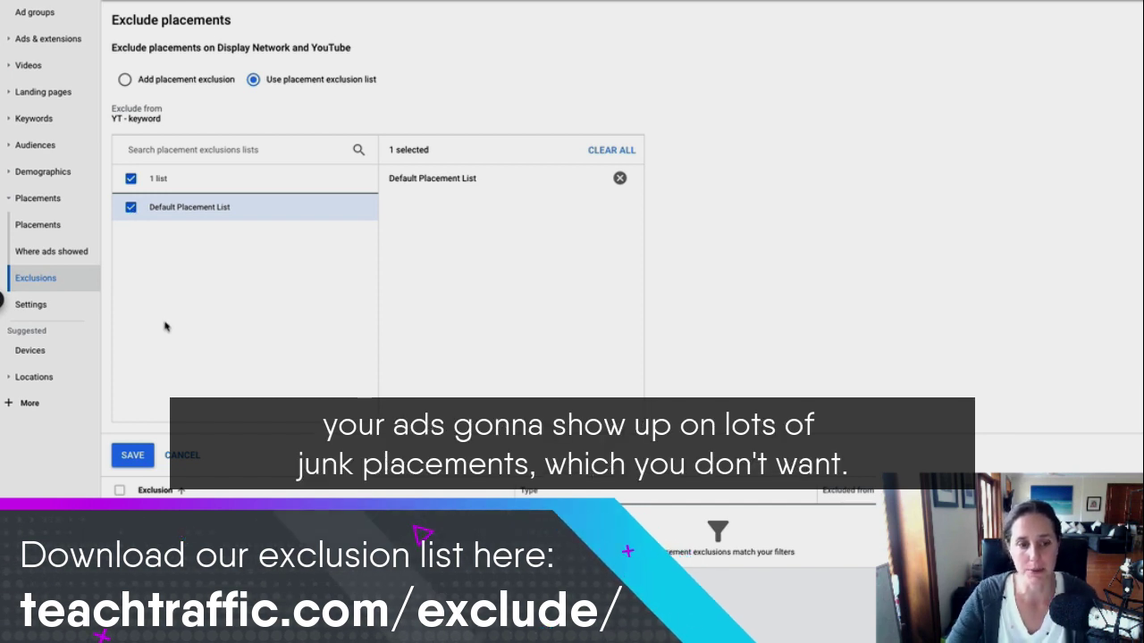
{"action": "left_click", "coordinate": [130, 456]}
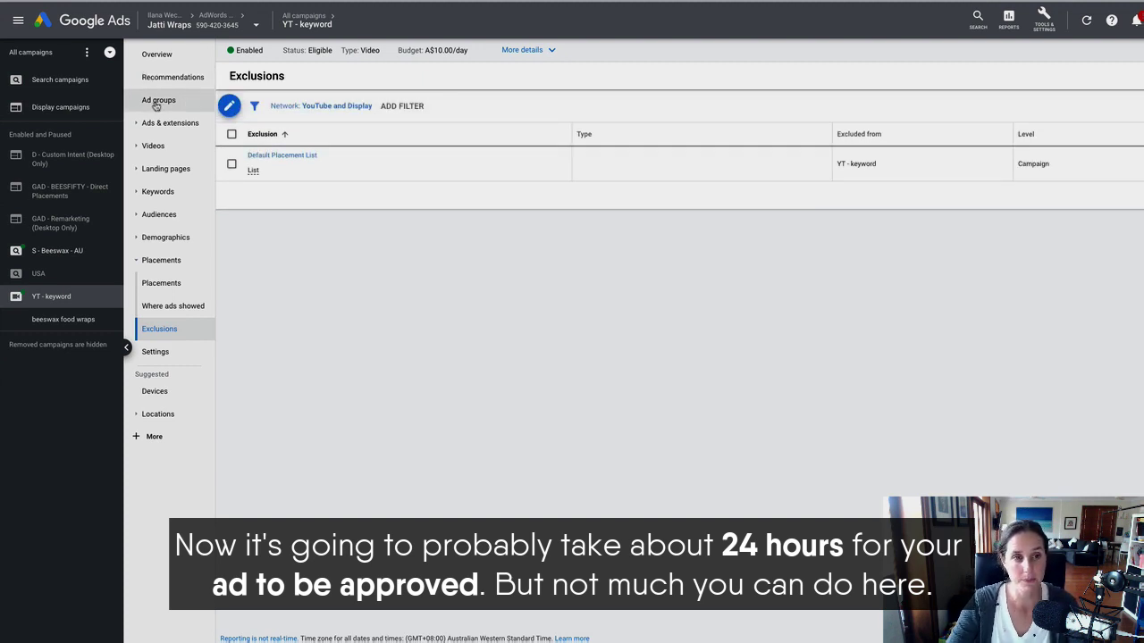
Go to Ad groups and open the Ads page of the beeswax food wraps ad group
{"action": "left_click", "coordinate": [159, 100]}
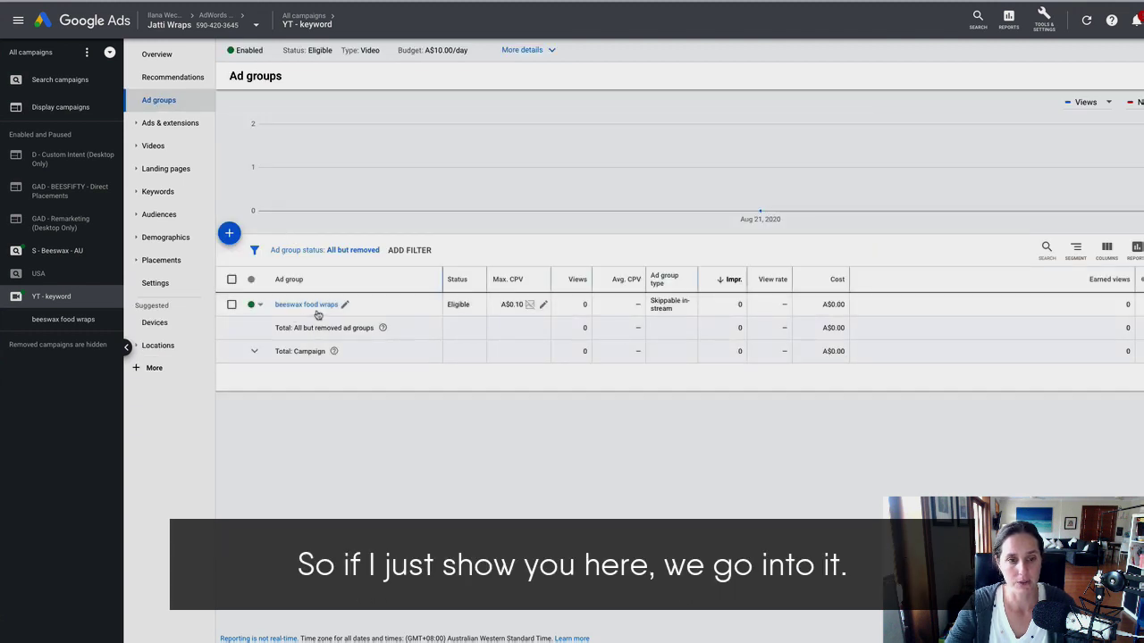
{"action": "left_click", "coordinate": [320, 307]}
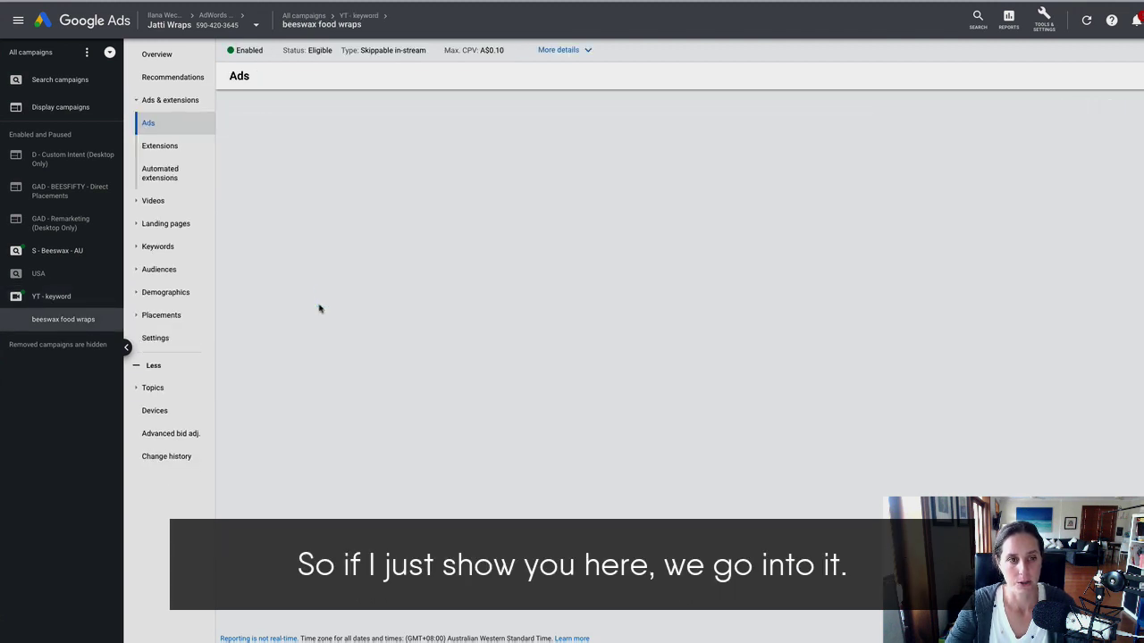